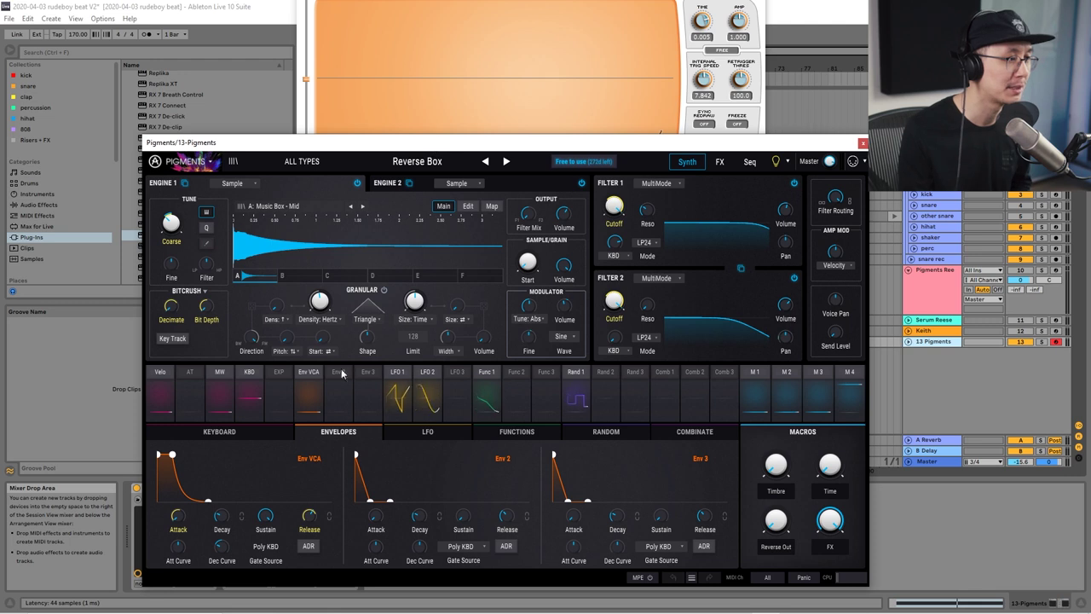
Step: Load the Default preset from the Template sound category
click(313, 167)
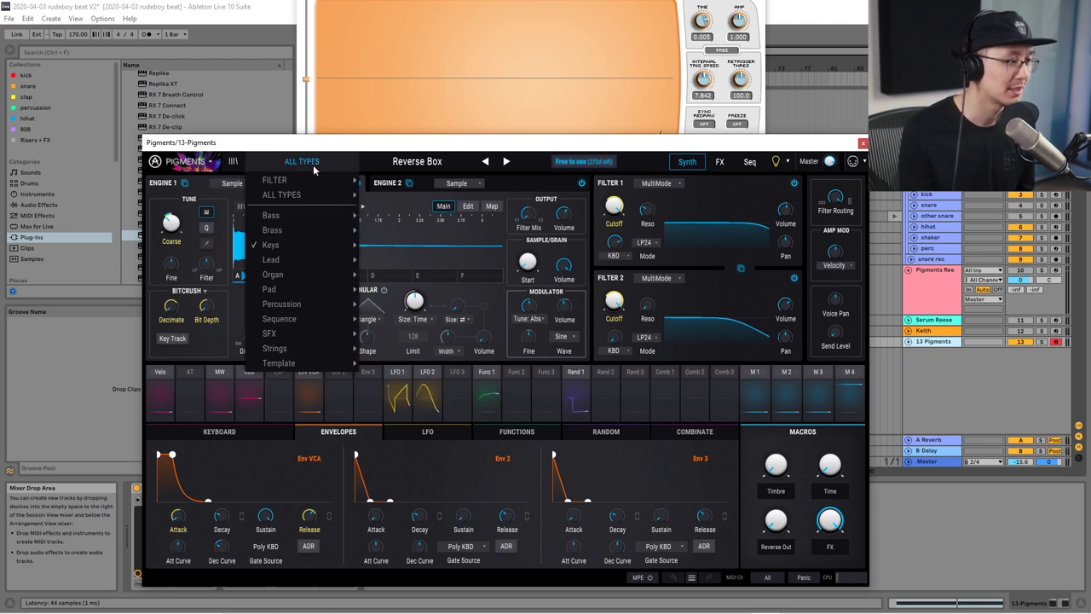
mouse_move(296, 365)
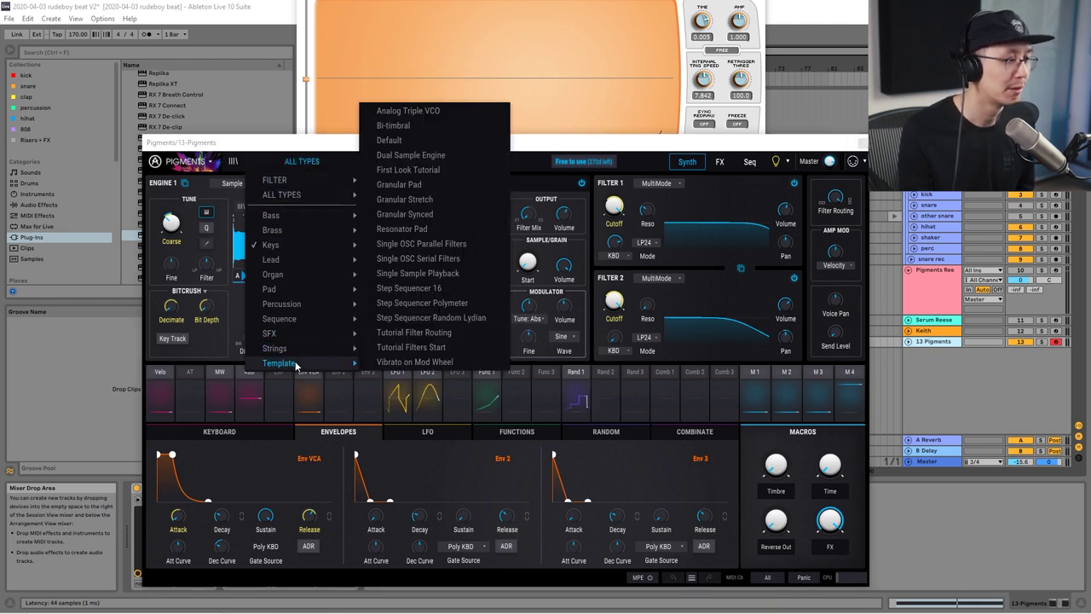
click(422, 139)
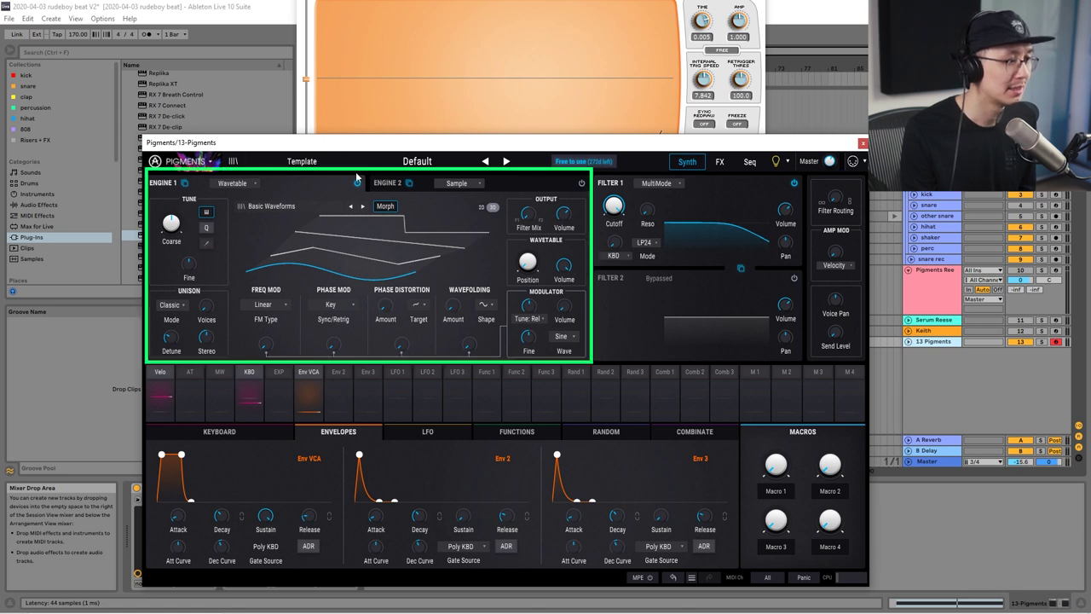
Step: View the Engine 2 sound source settings and return to Engine 1
click(384, 183)
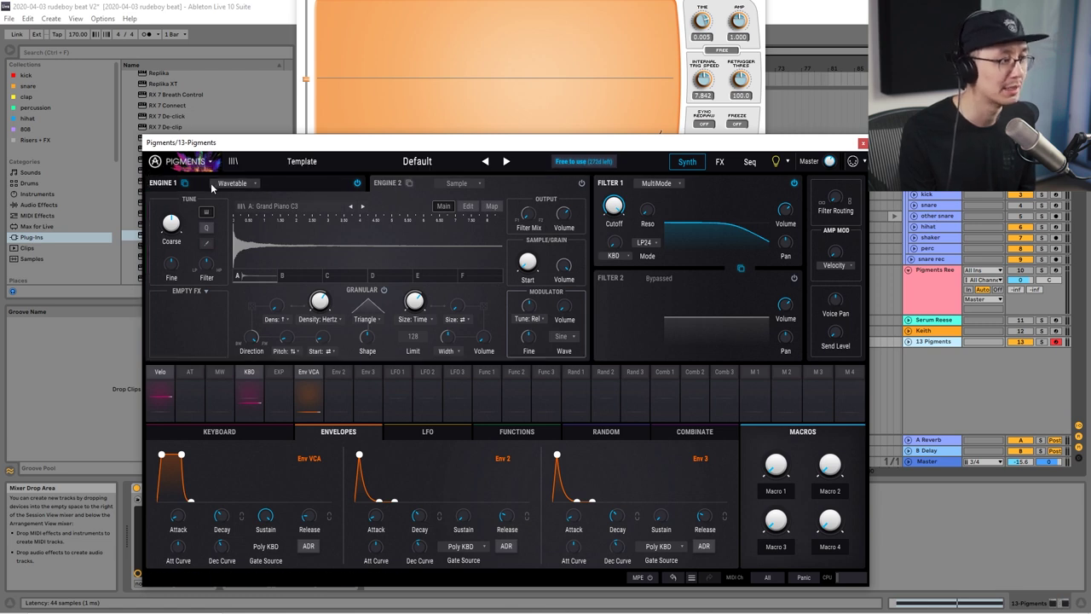
click(158, 185)
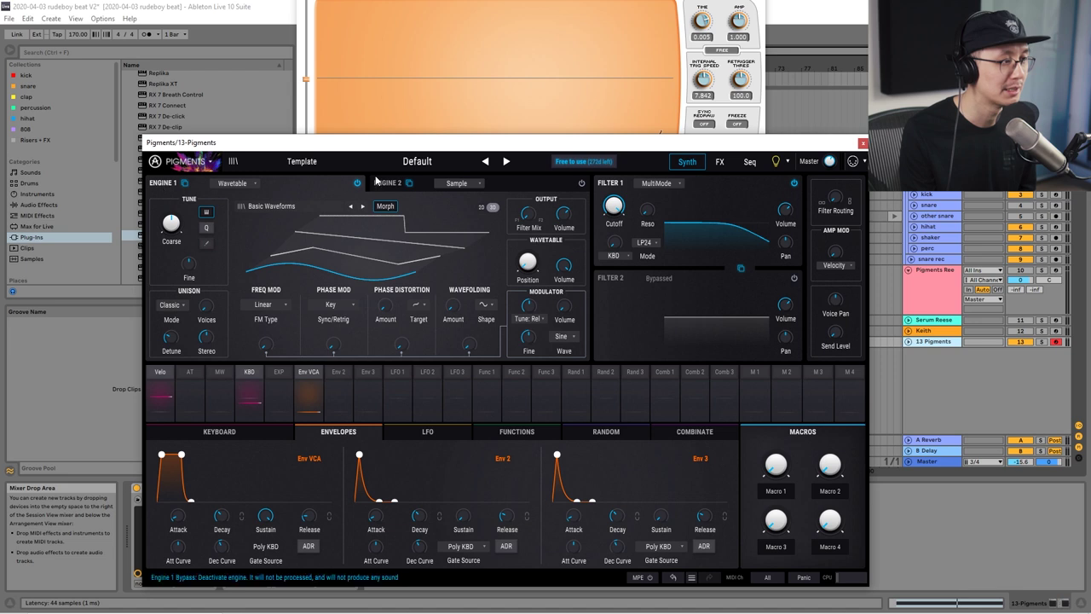
click(383, 184)
click(154, 186)
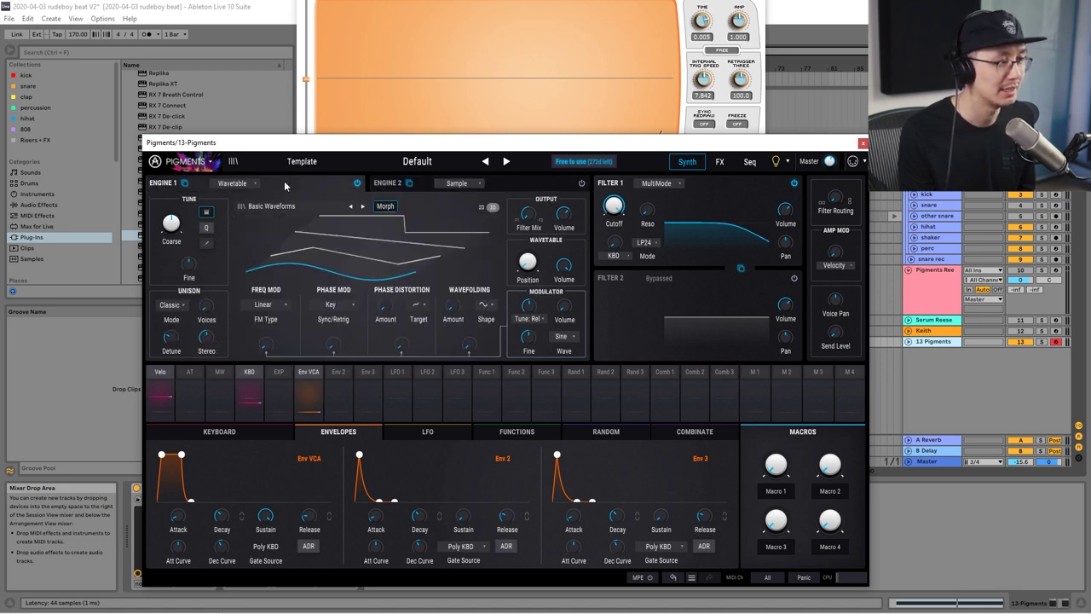
Step: Switch Engine 1 to the Analog type and choose a sine waveform for OSC 1
click(255, 183)
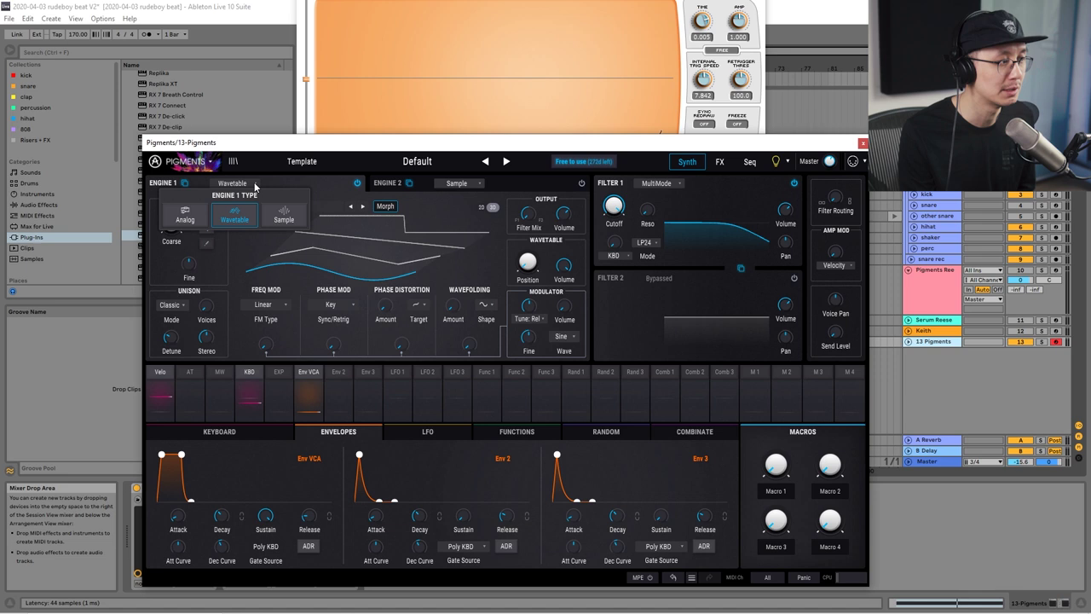
click(186, 217)
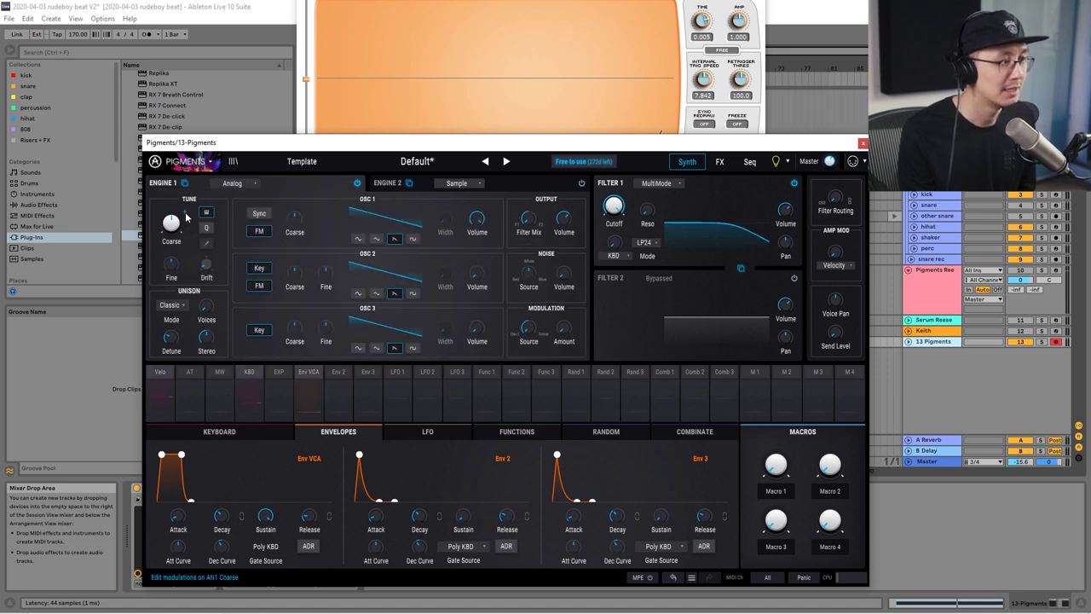
click(412, 239)
click(358, 239)
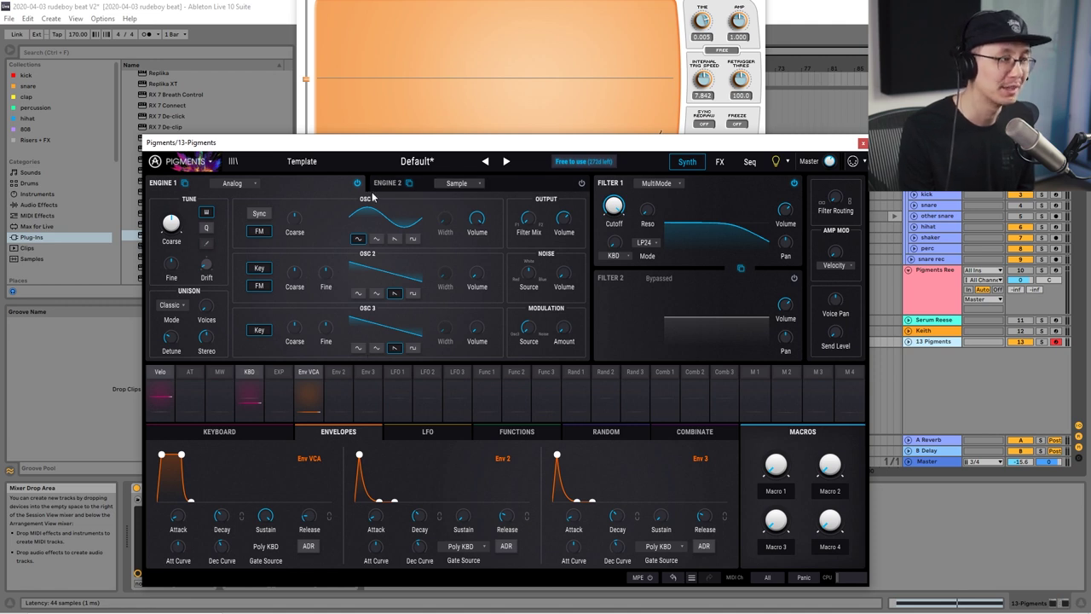
Step: Try Engine 1 as Wavetable and as Sample, and return it to Wavetable
click(244, 186)
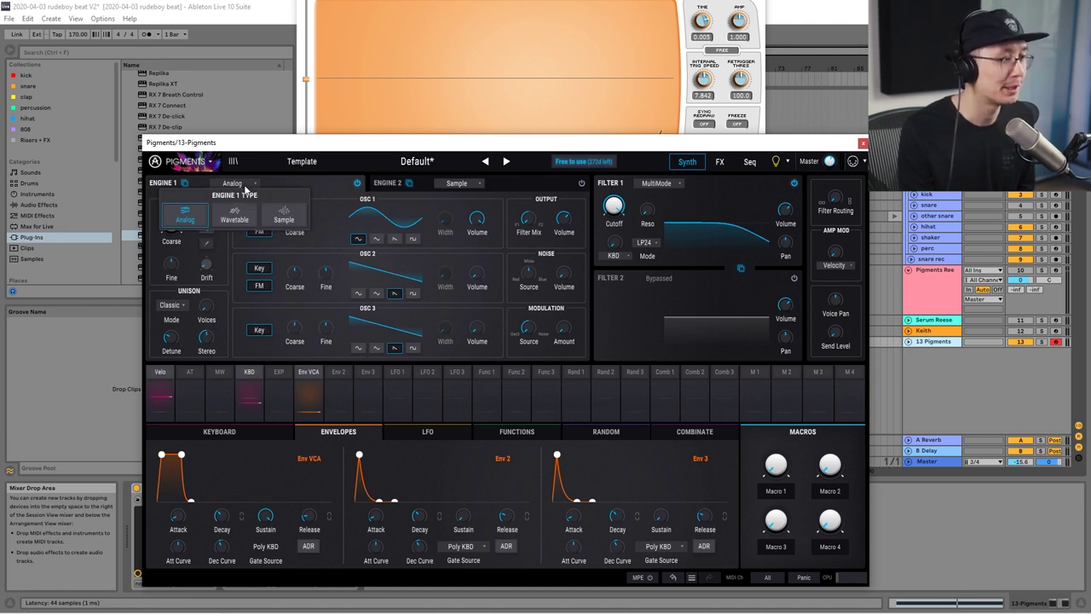
click(235, 215)
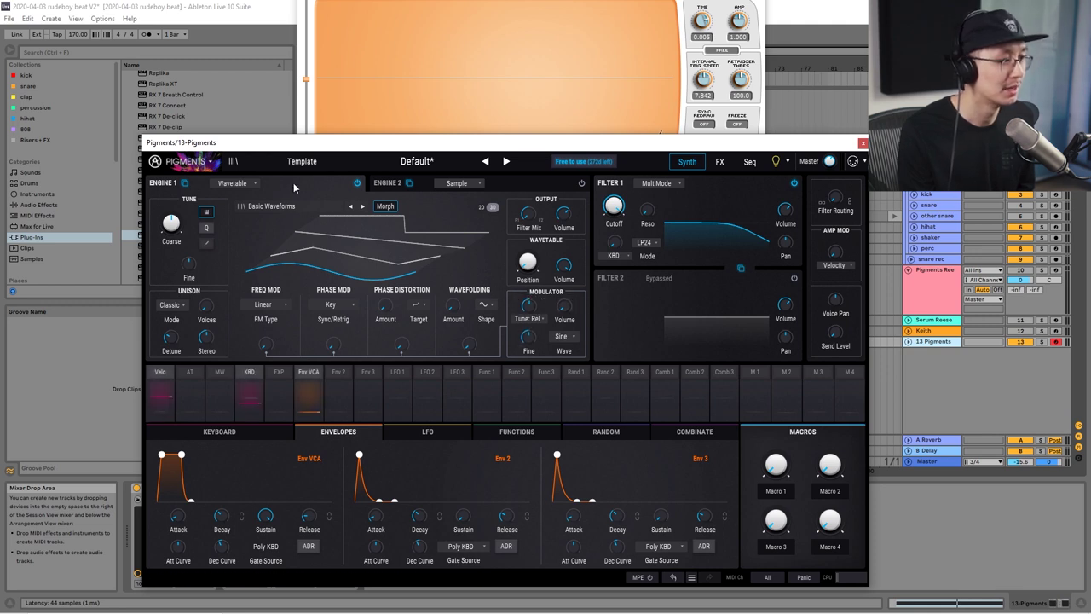
click(242, 185)
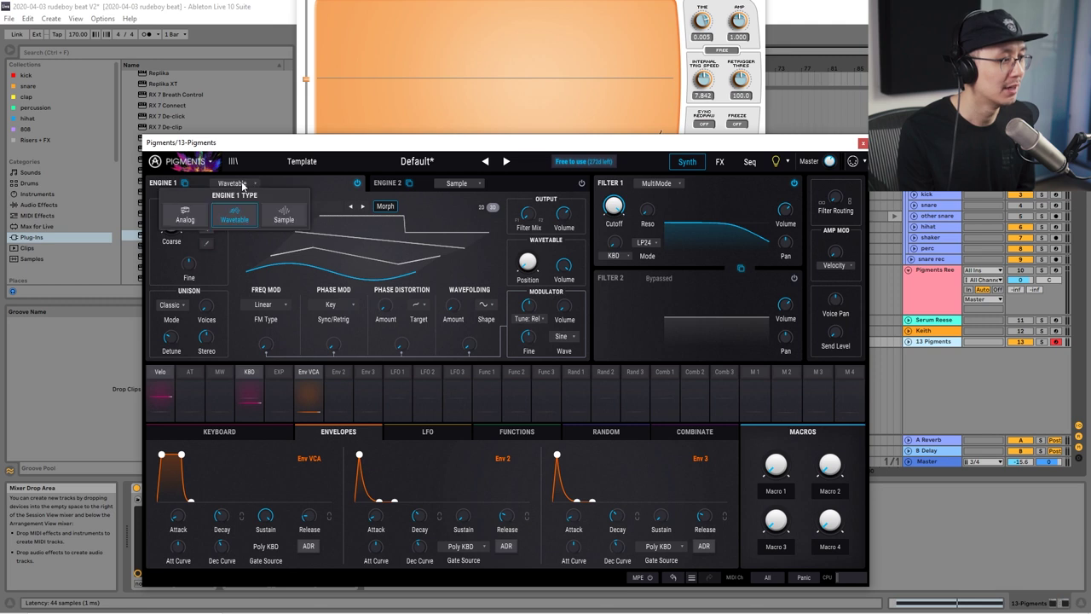
click(288, 216)
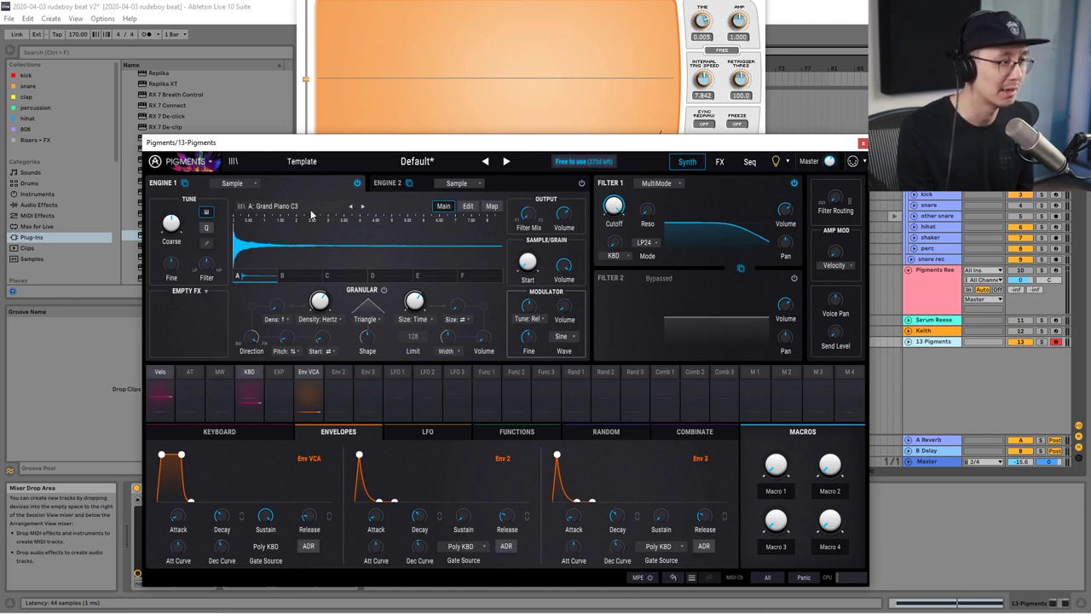
click(246, 184)
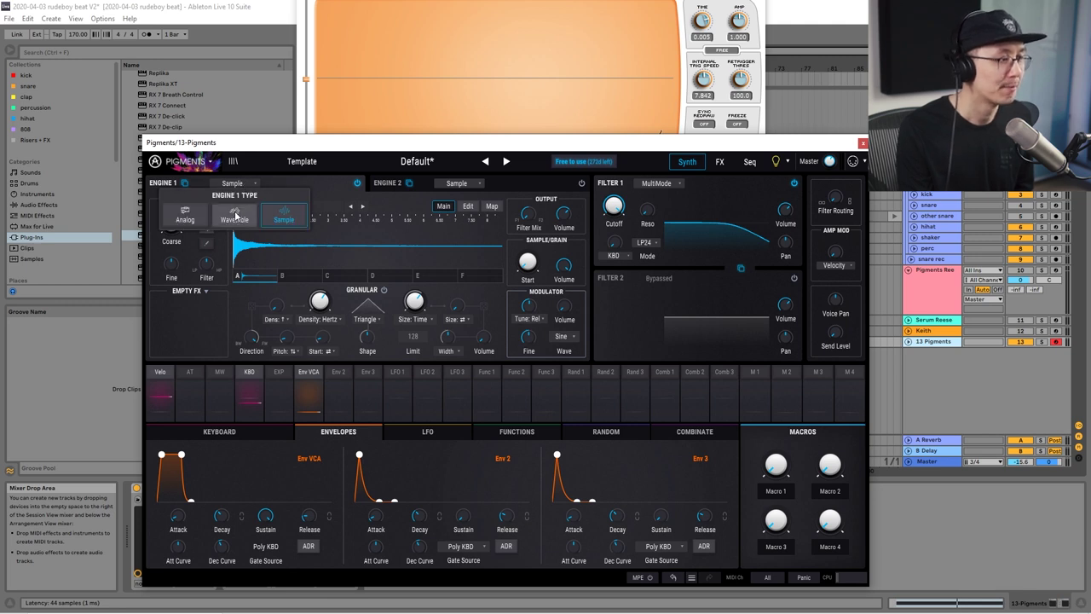
click(235, 215)
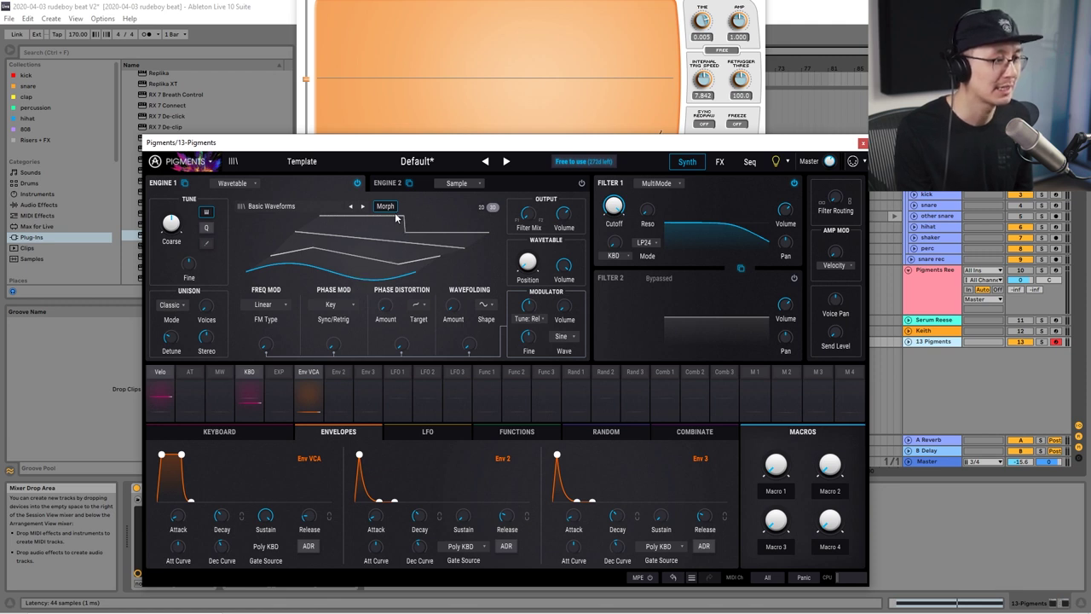
Step: Set the Engine 1 wavetable position to 1.00 so the Basic Waveforms table plays its square wave
mouse_move(542, 249)
mouse_move(528, 263)
mouse_down()
mouse_move(528, 188)
mouse_move(527, 260)
mouse_move(528, 221)
mouse_up()
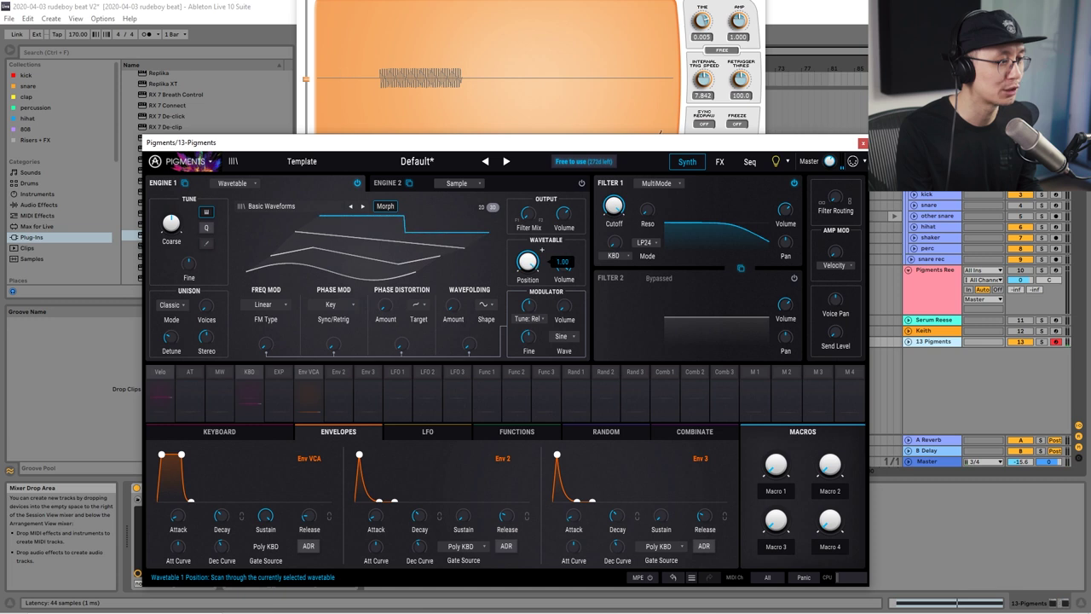
mouse_move(532, 268)
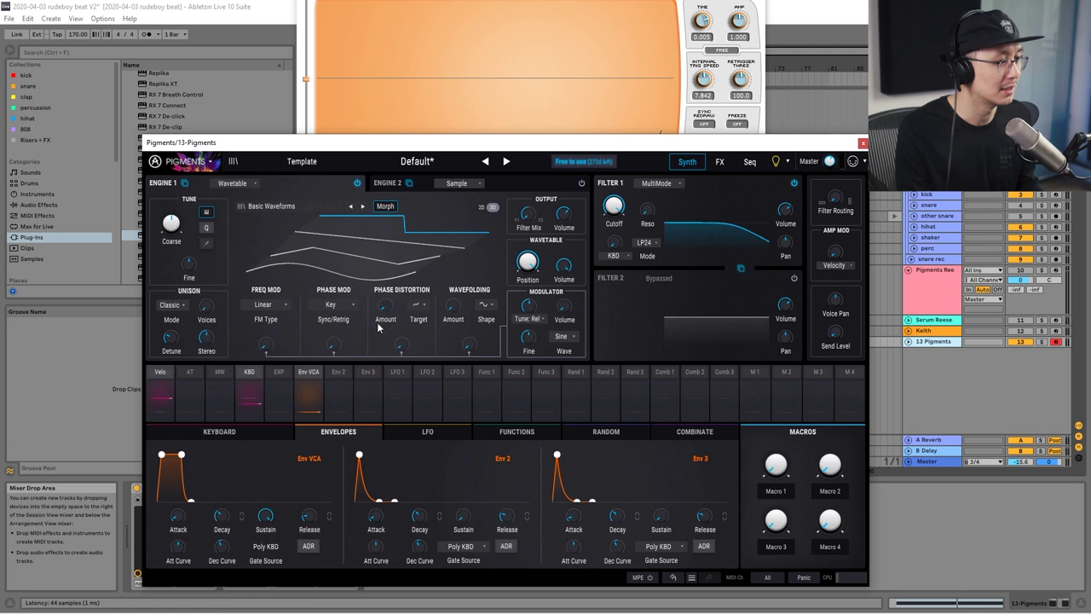
Step: Raise the linear frequency modulation amount on the Engine 1 wavetable oscillator
mouse_move(266, 354)
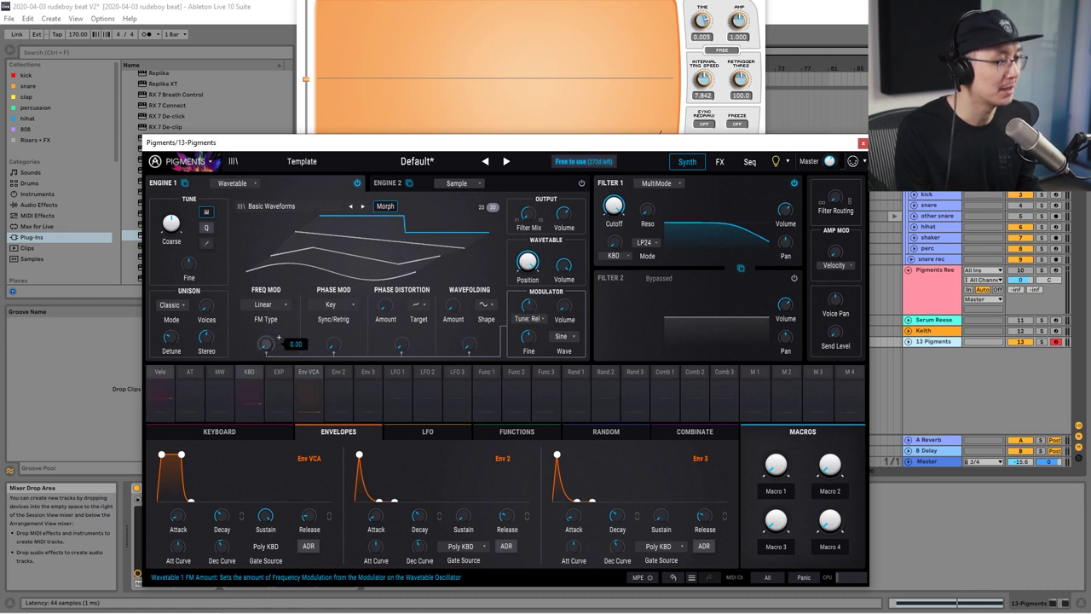
drag(265, 345, 267, 350)
mouse_move(267, 349)
drag(265, 343, 268, 346)
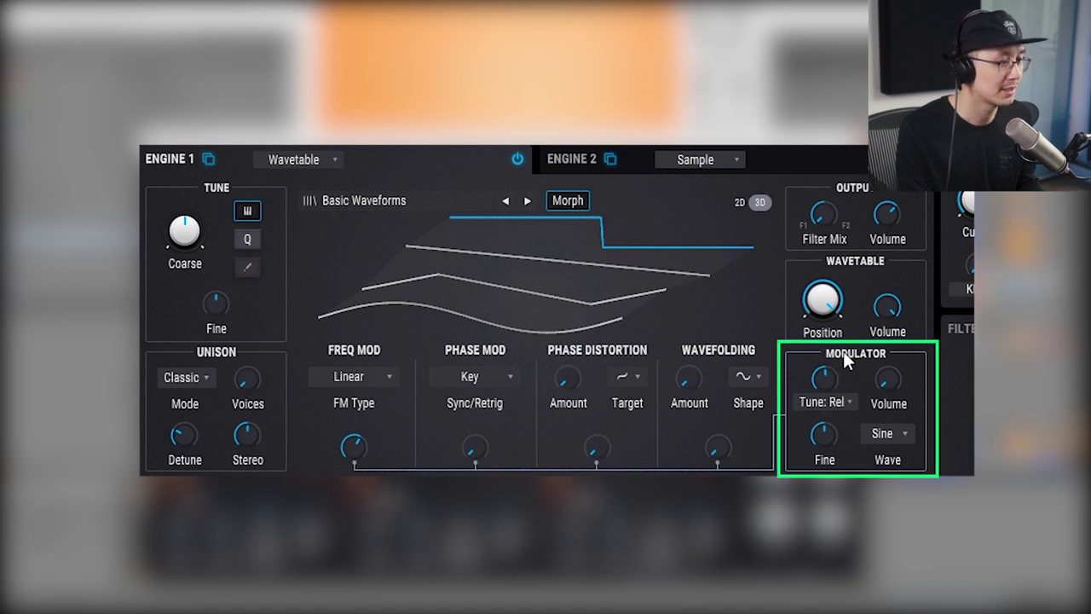
Step: Set the Engine 1 modulator's coarse tuning to 24 semitones and readjust the frequency modulation amount
mouse_move(883, 384)
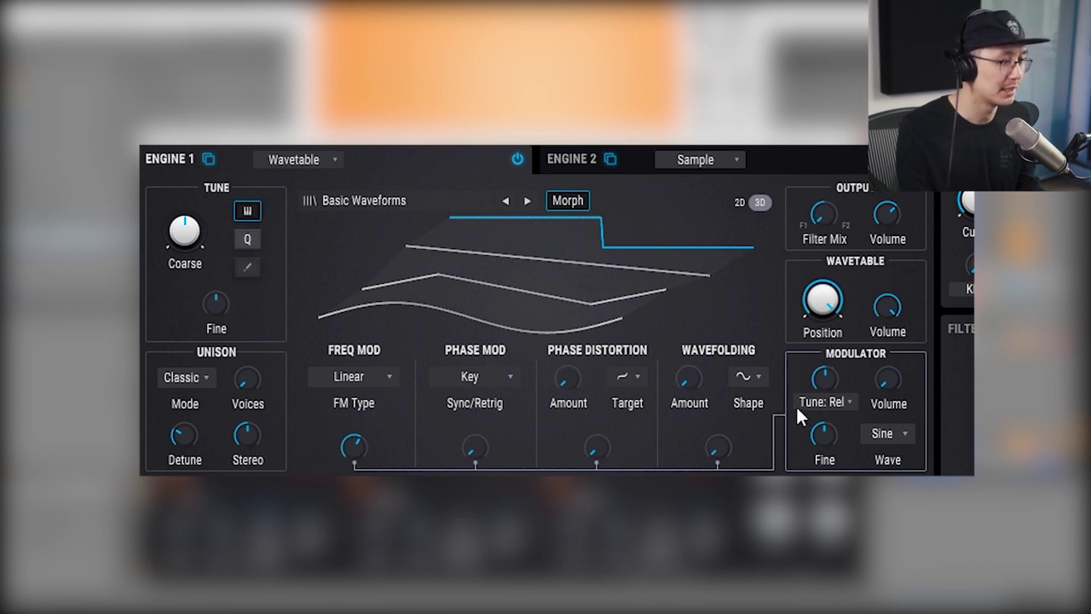
mouse_move(827, 376)
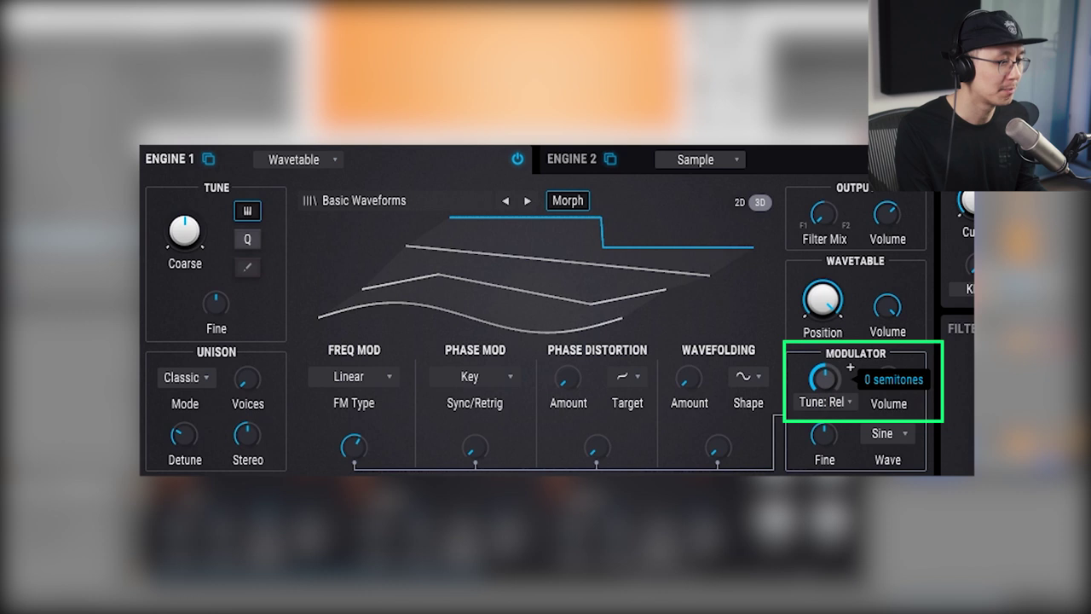
drag(825, 377, 825, 339)
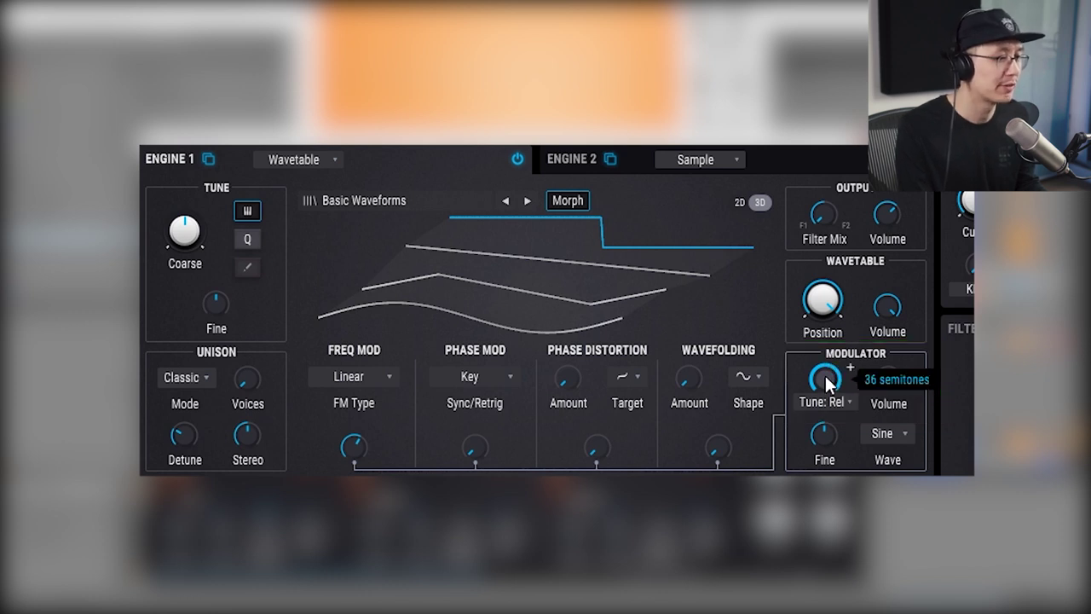
drag(825, 375, 825, 395)
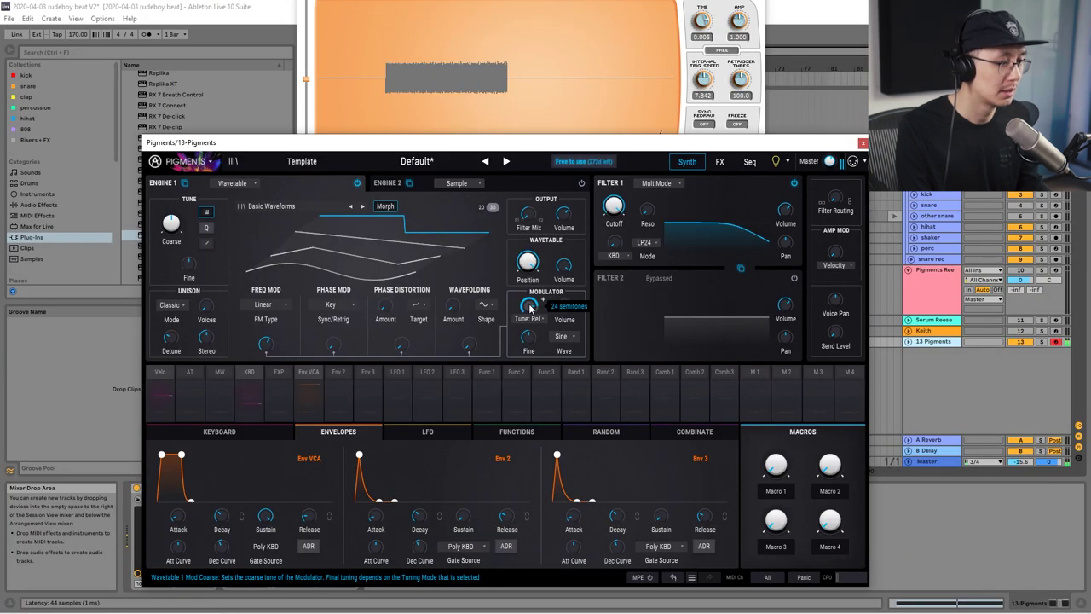
scroll(529, 305, up, 3)
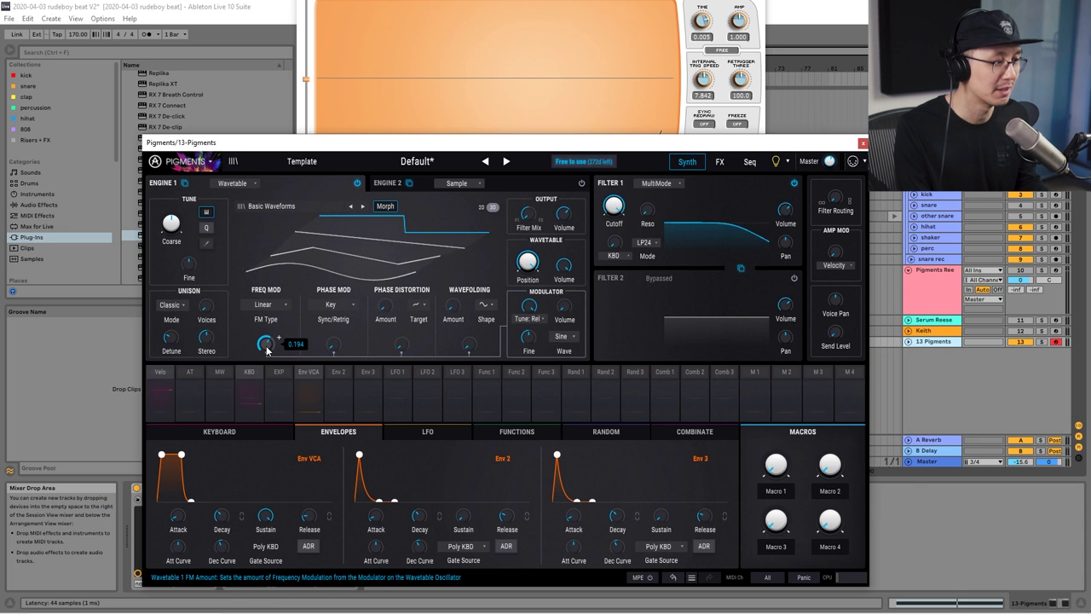
drag(264, 344, 271, 346)
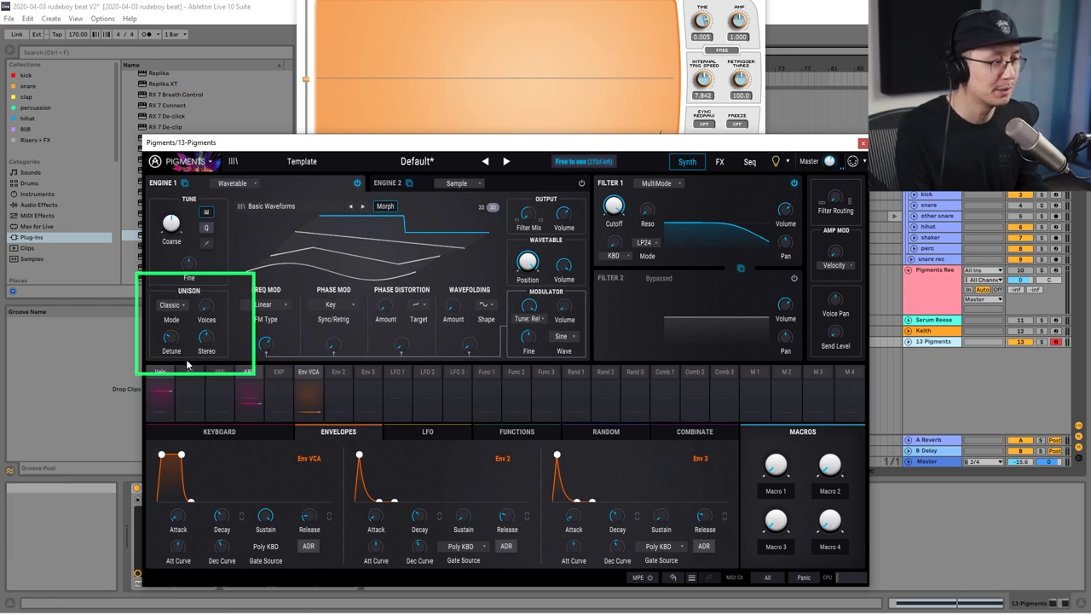
Step: Increase the number of unison voices for Engine 1
mouse_move(205, 315)
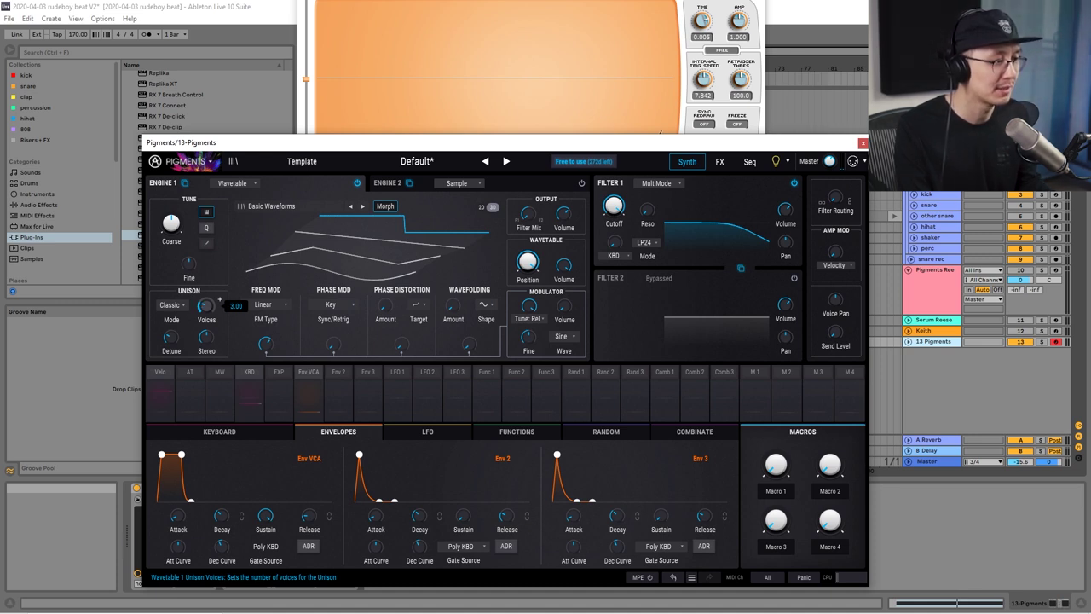
scroll(206, 306, up, 3)
mouse_move(205, 305)
mouse_down()
mouse_move(205, 295)
mouse_move(203, 321)
mouse_up()
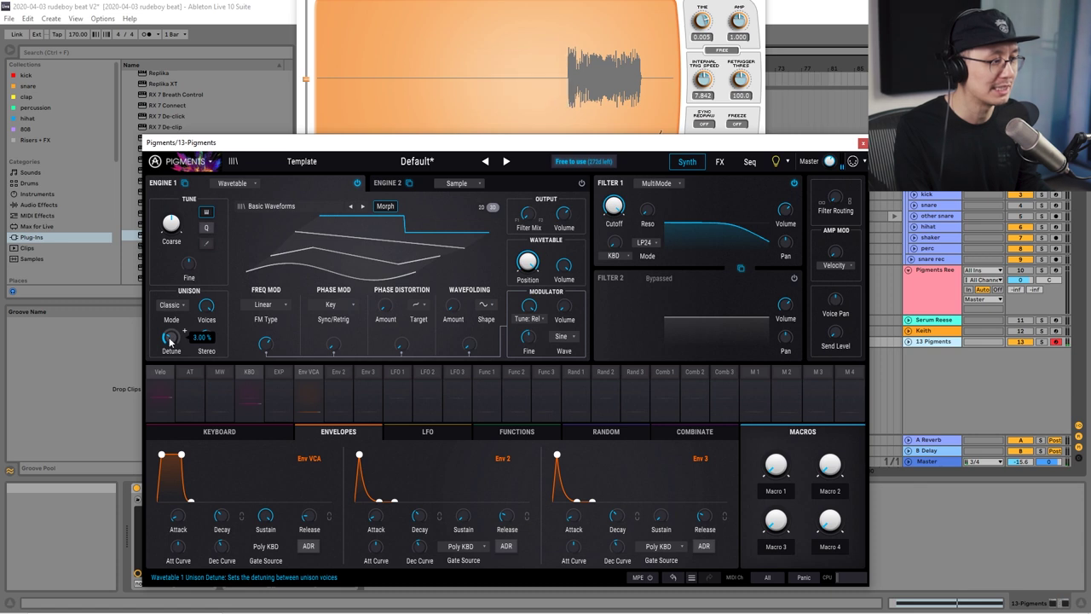
Step: Try a strong unison detune on Engine 1, reset it, and set it to about 8.30%
drag(169, 339, 169, 315)
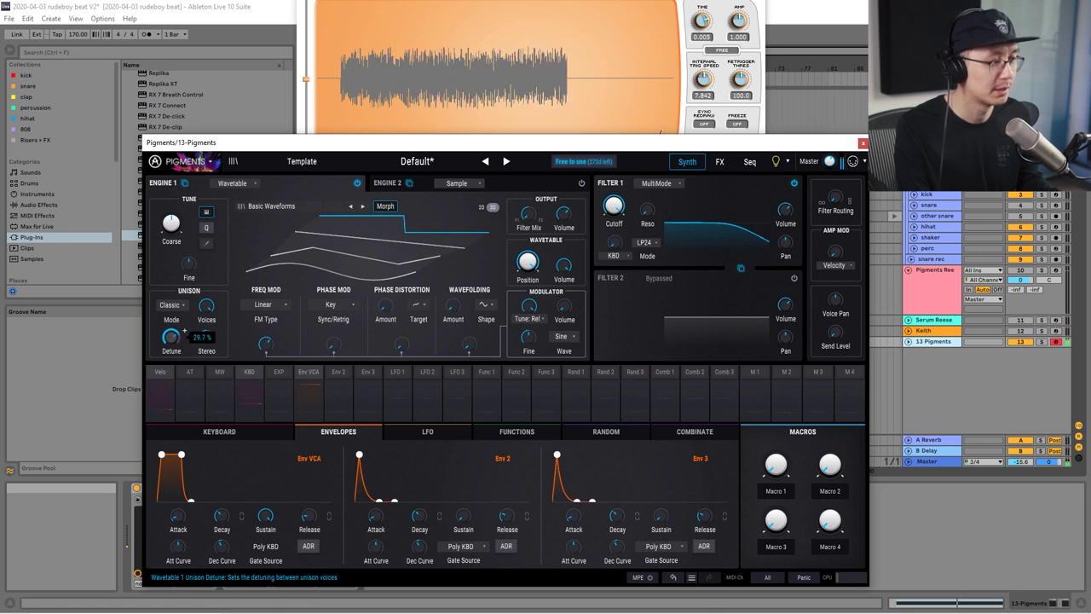
double_click(171, 337)
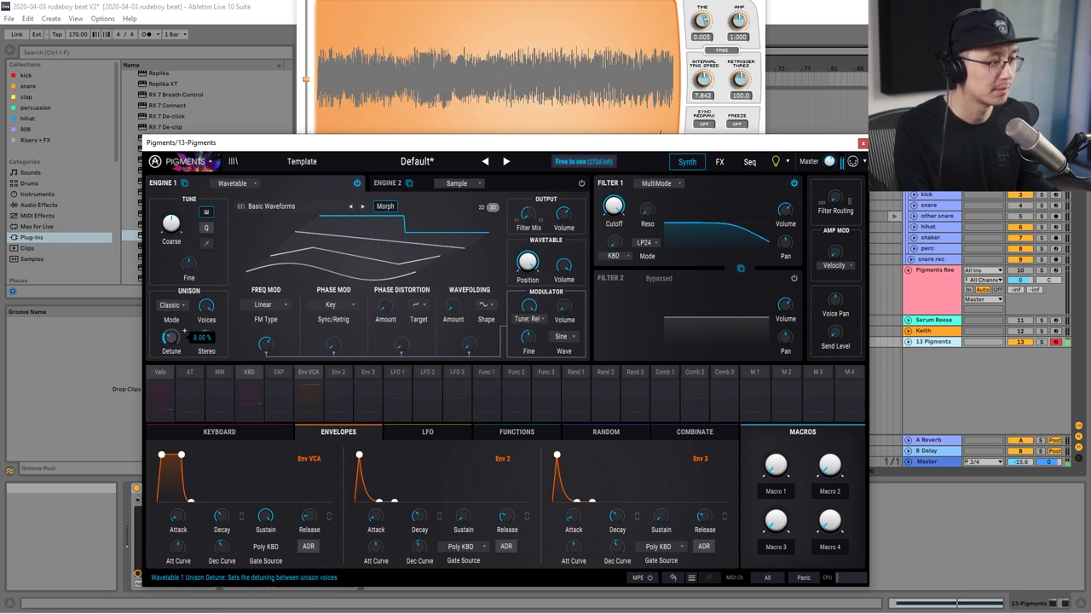
drag(170, 337, 170, 334)
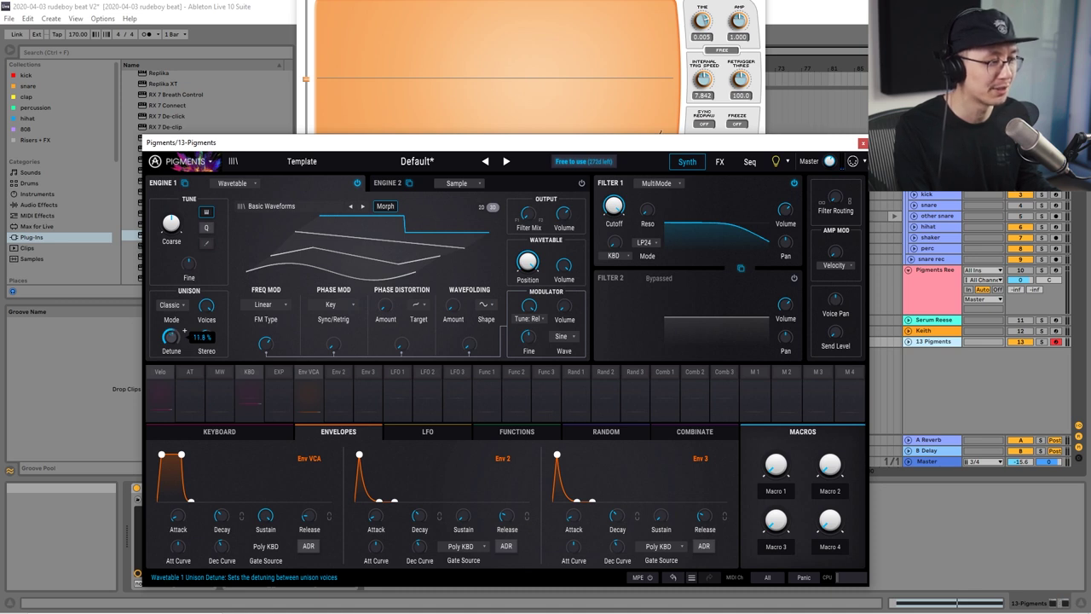
drag(184, 330, 184, 330)
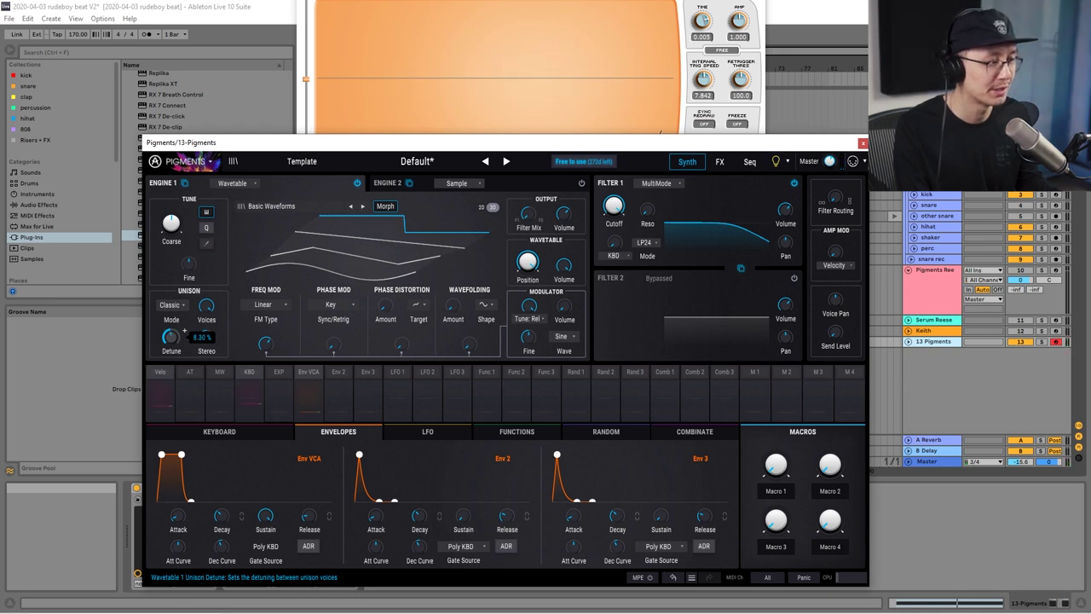
drag(185, 330, 184, 331)
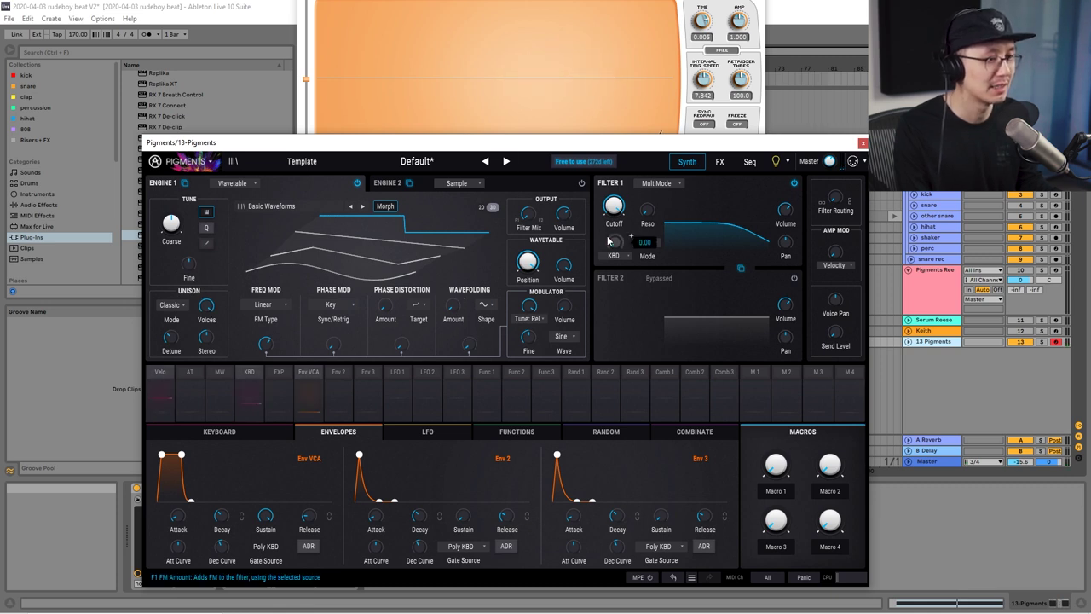
Step: Lower the Filter 1 cutoff to about 1139 Hz and raise its resonance slightly
mouse_move(626, 205)
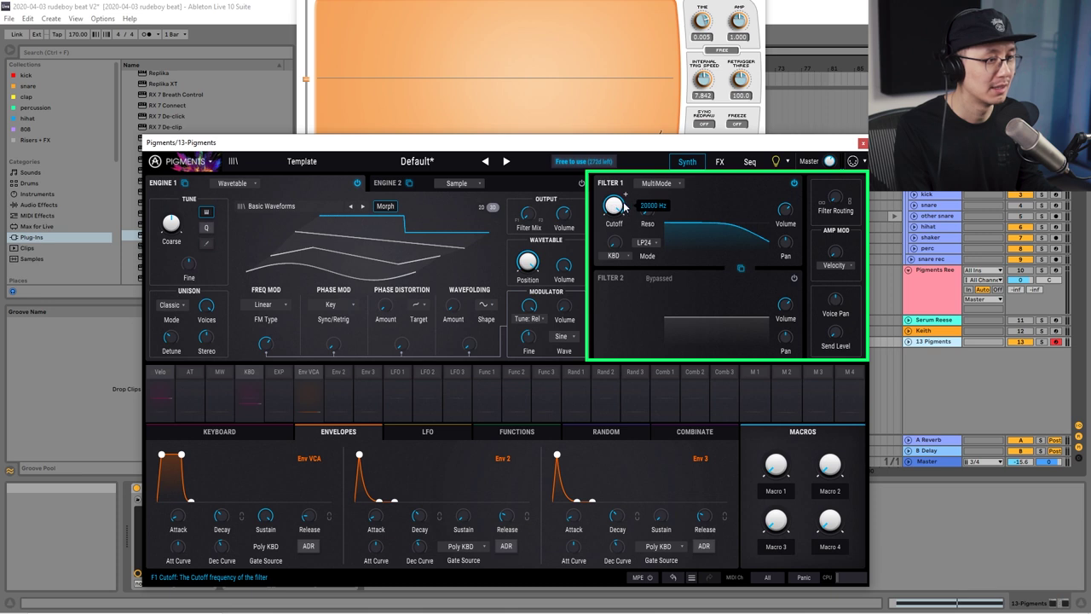
drag(614, 205, 613, 239)
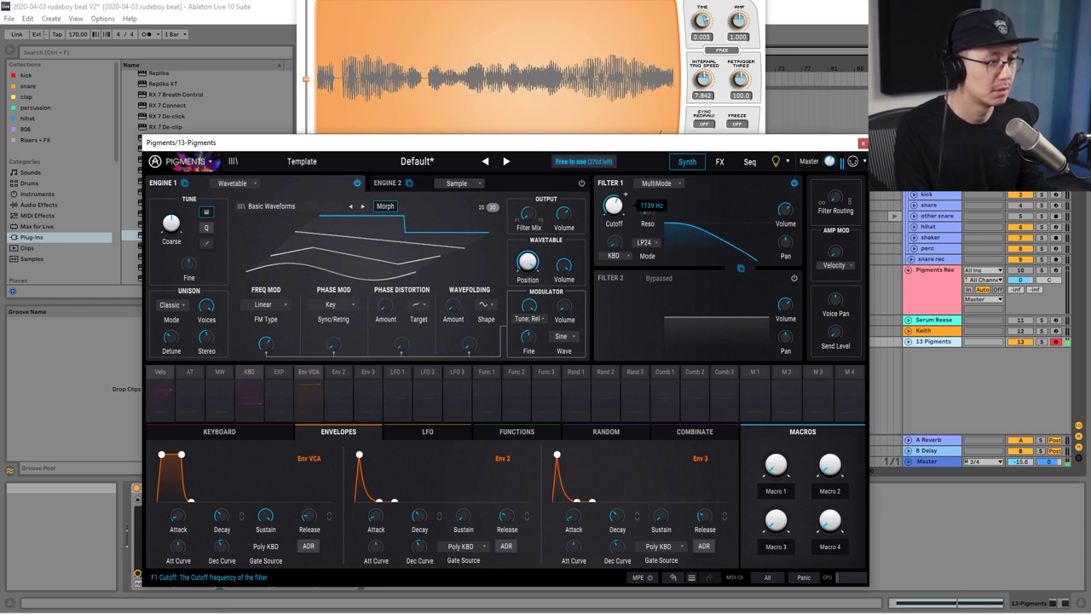
drag(659, 208, 658, 200)
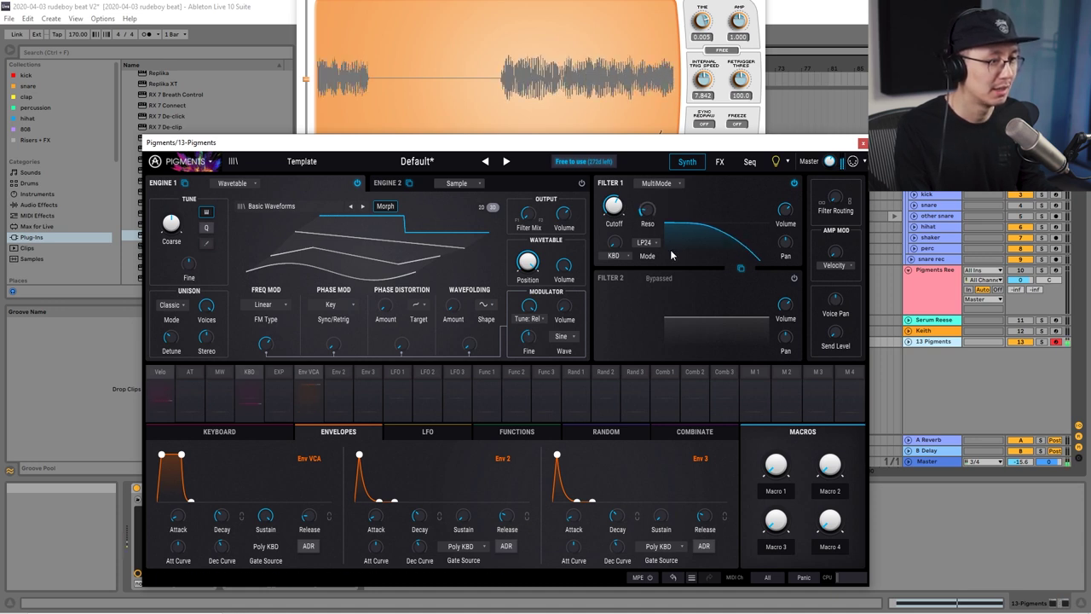
Step: Change the Filter 1 mode to the LP36 low-pass slope
click(649, 242)
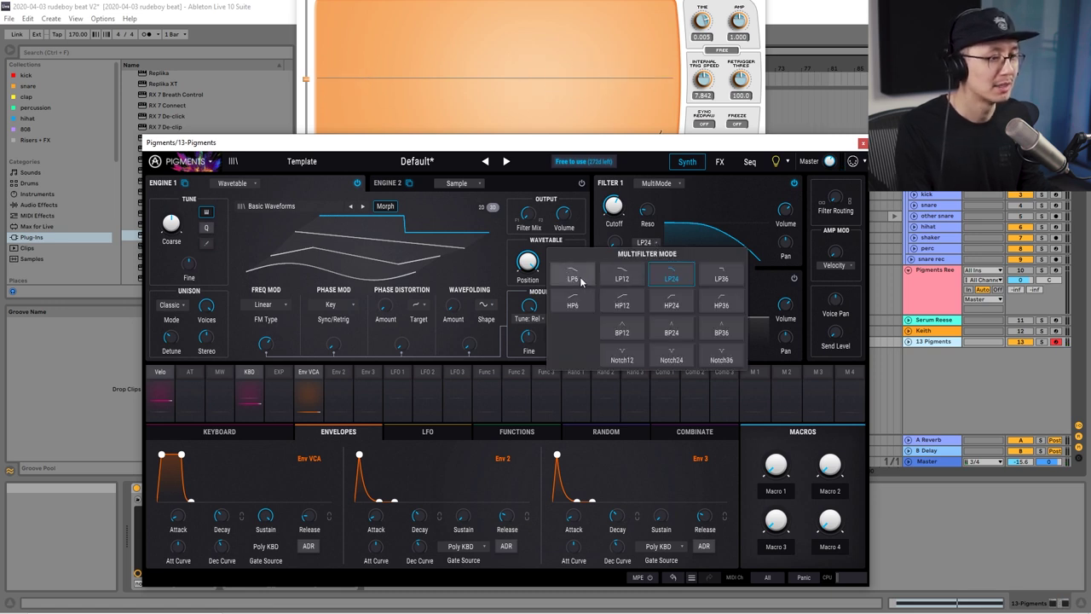
click(721, 278)
click(654, 243)
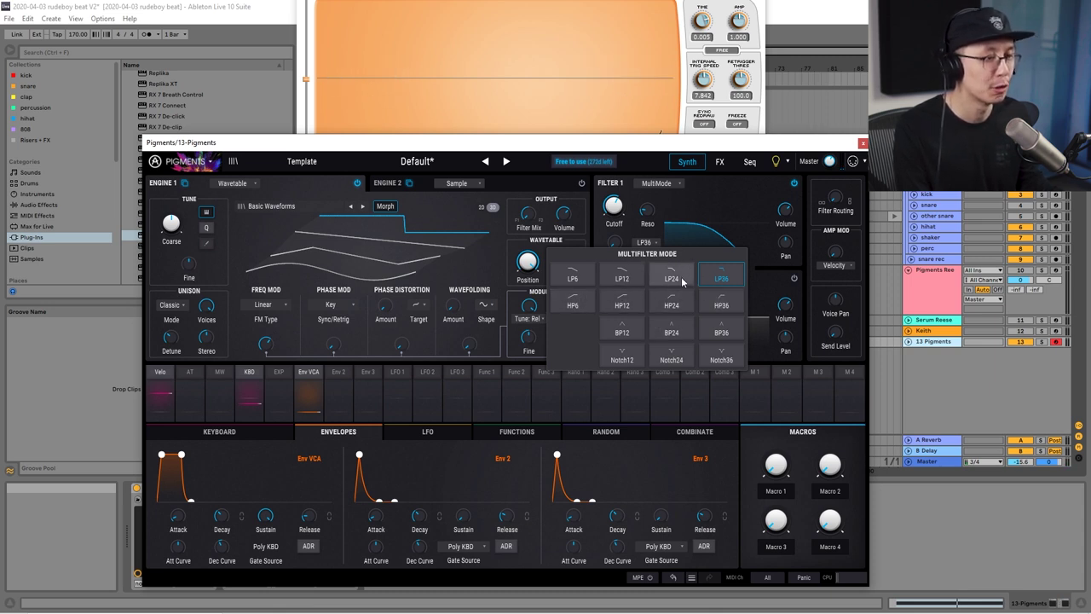
click(649, 245)
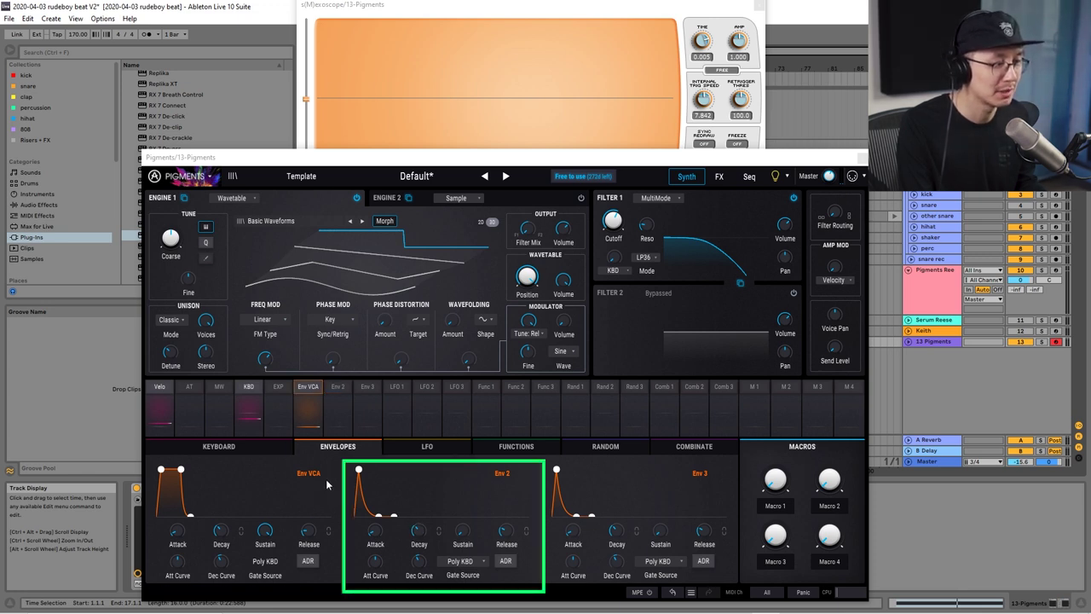
Step: Route Env 2 to the Filter 1 cutoff, try an amount of 0.68, then remove and recreate the routing at 0.30
click(438, 465)
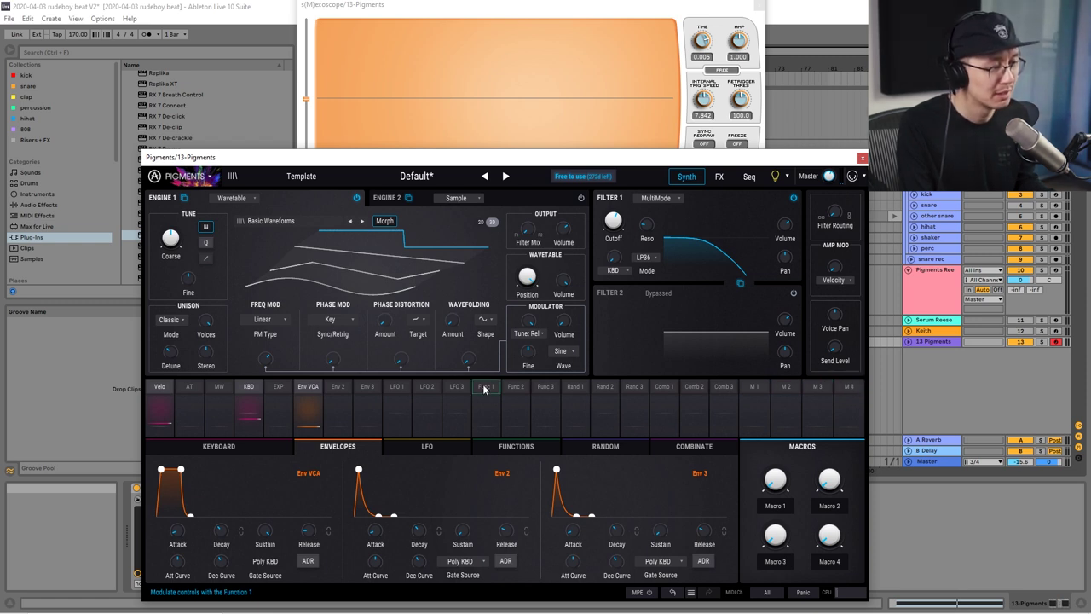
click(337, 388)
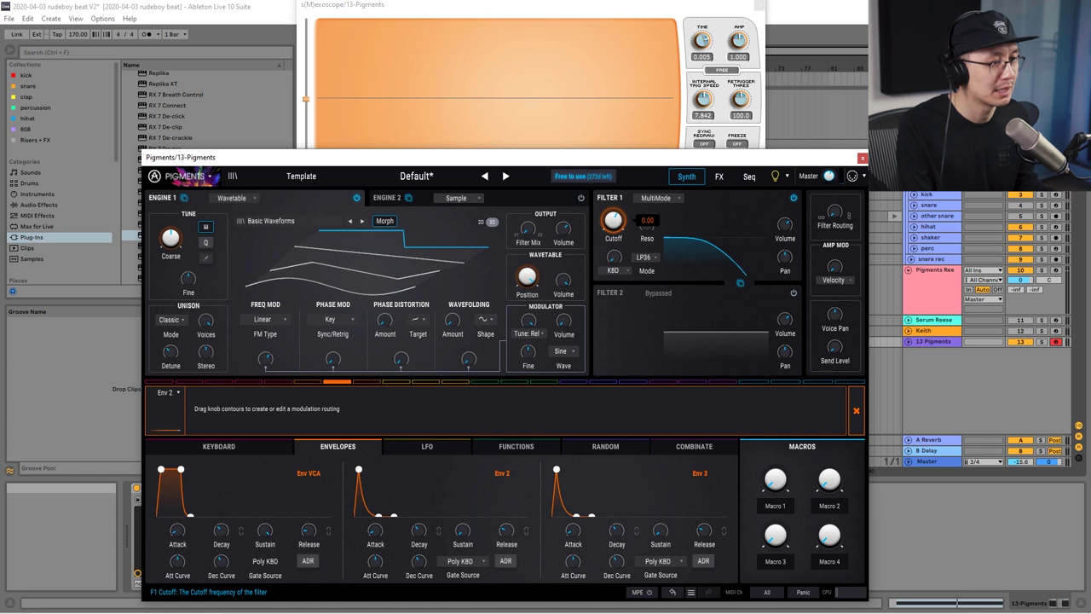
drag(612, 220, 612, 217)
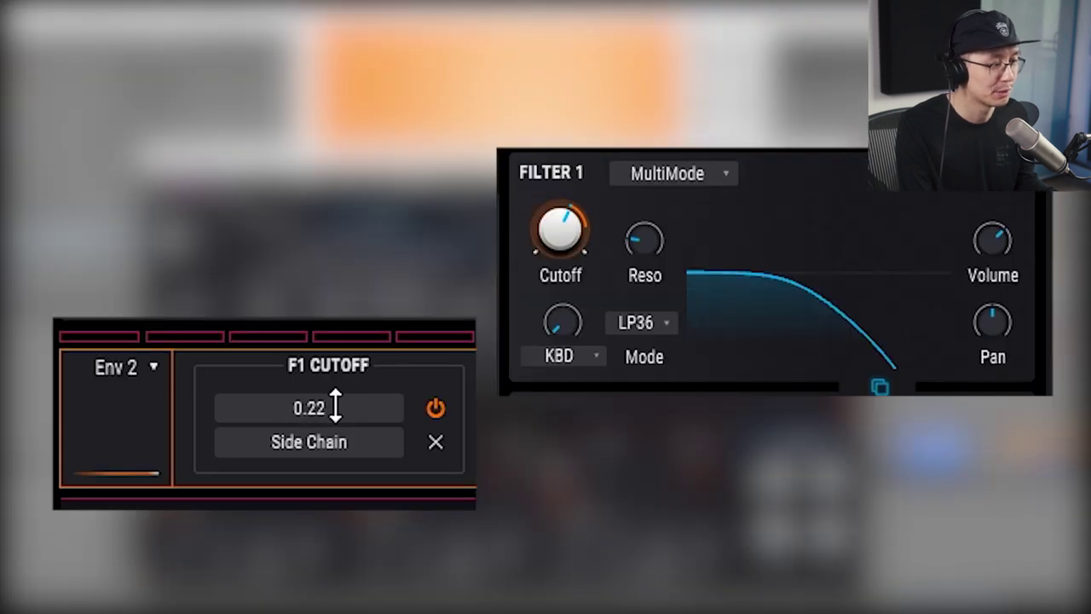
drag(335, 407, 336, 344)
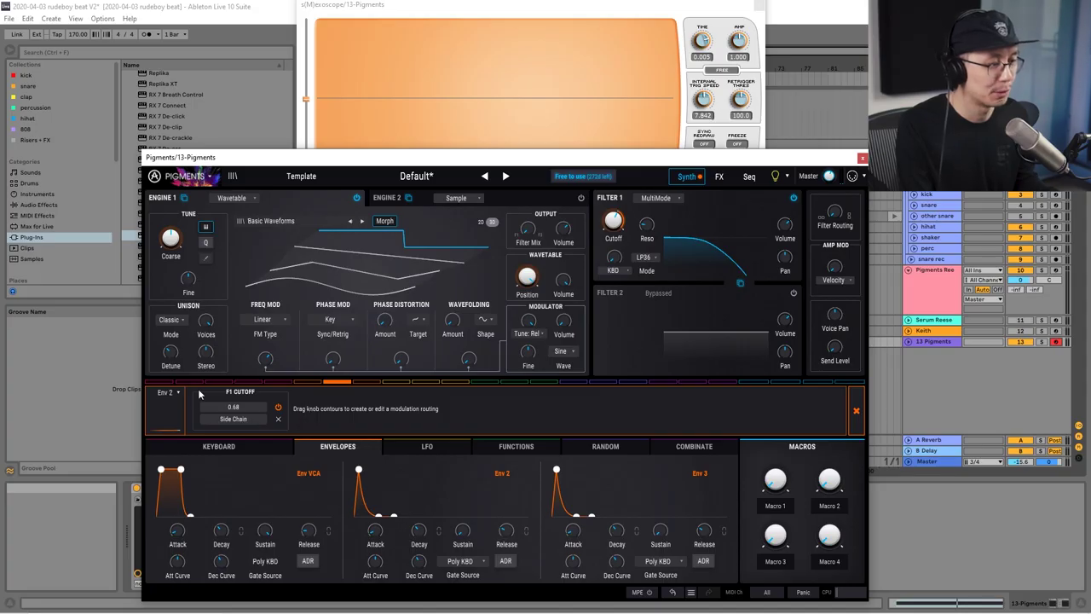
click(278, 420)
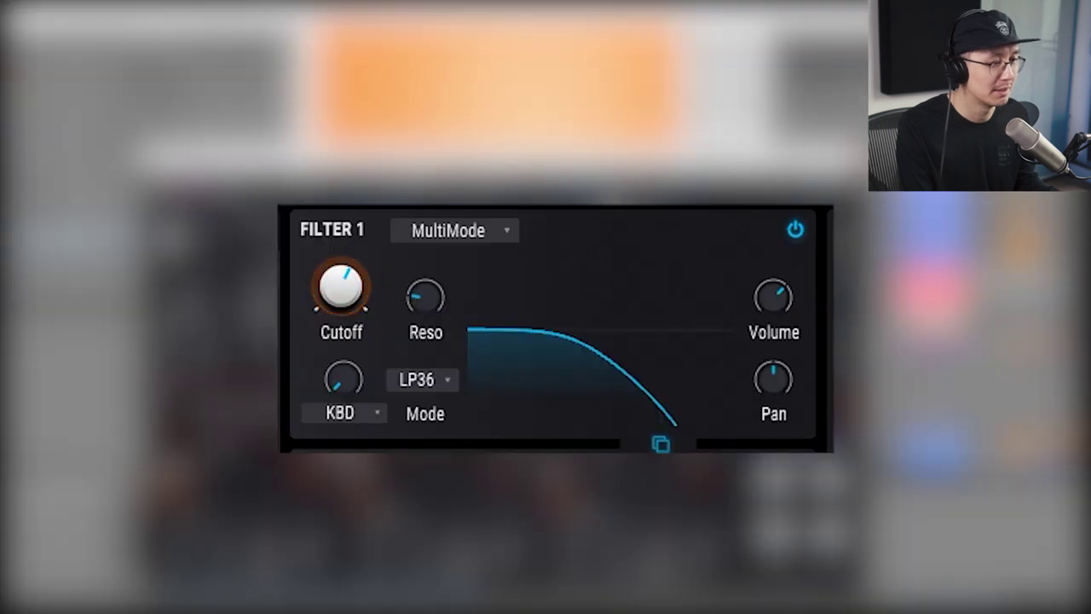
drag(360, 252, 361, 233)
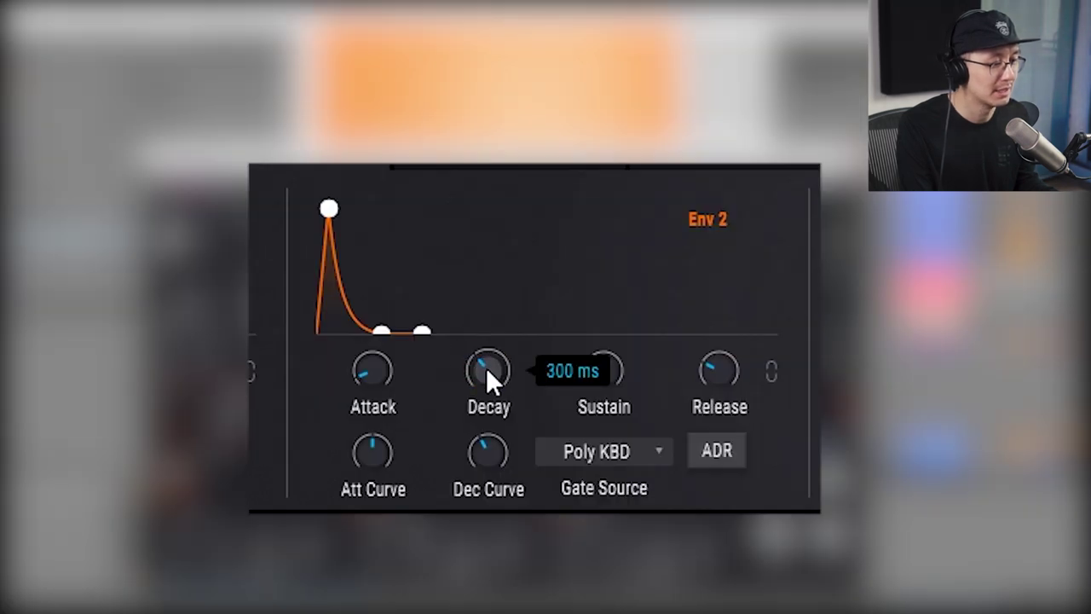
Step: Lengthen Env 2's decay, set its decay curve to about -2.08 and its attack to about 119 ms
drag(420, 535, 419, 527)
mouse_move(488, 369)
mouse_down()
mouse_move(488, 351)
mouse_move(486, 367)
mouse_up()
mouse_move(482, 459)
mouse_down()
mouse_move(482, 441)
mouse_move(494, 476)
mouse_up()
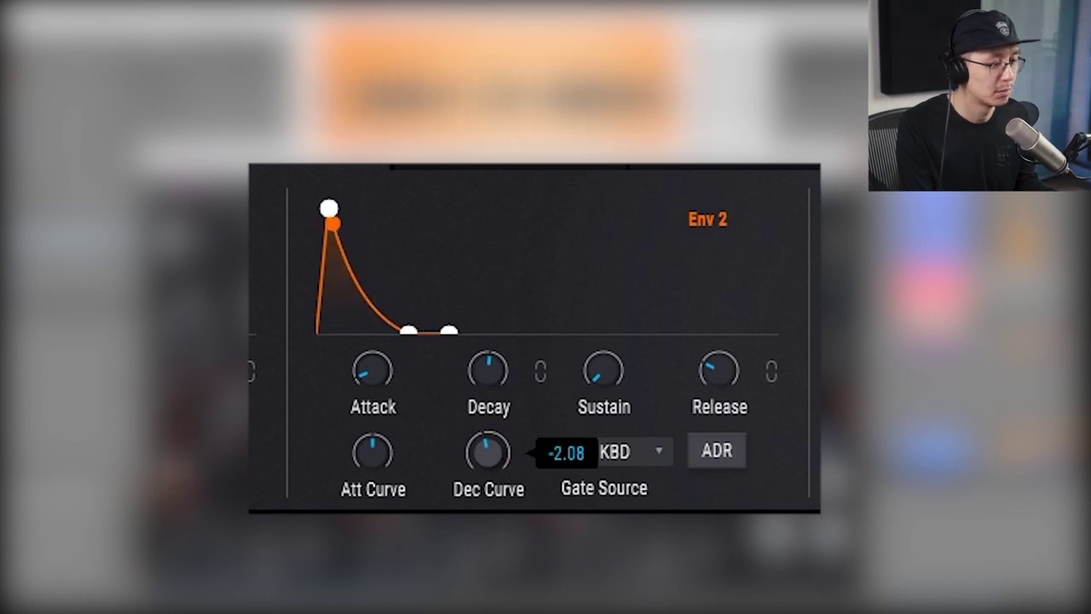
drag(373, 367, 373, 346)
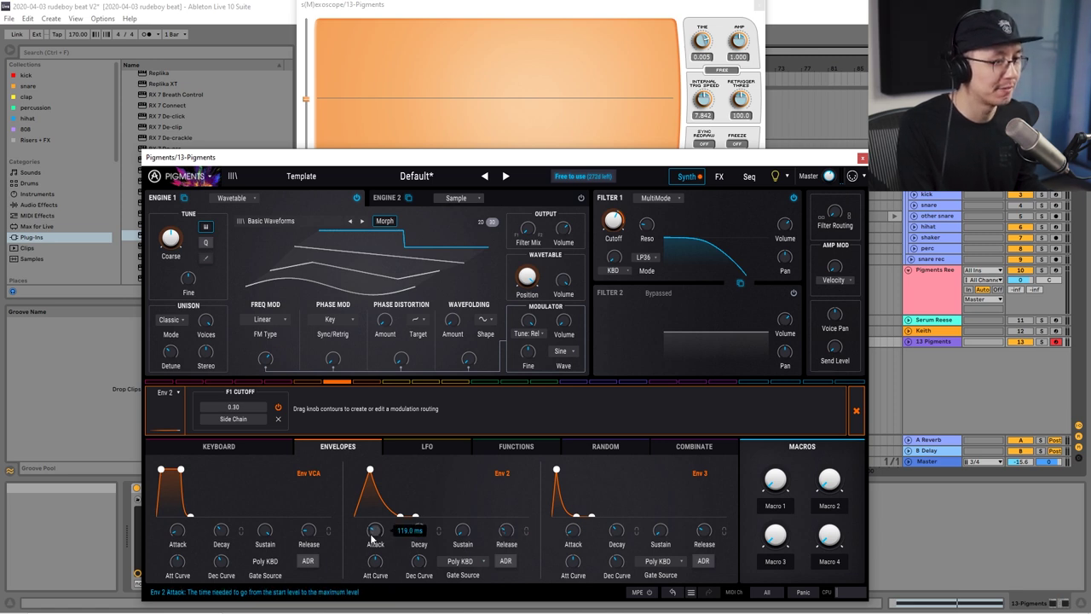
Step: Bypass the reverb on FX Bus A and replace its Delay with a Distortion effect
click(720, 177)
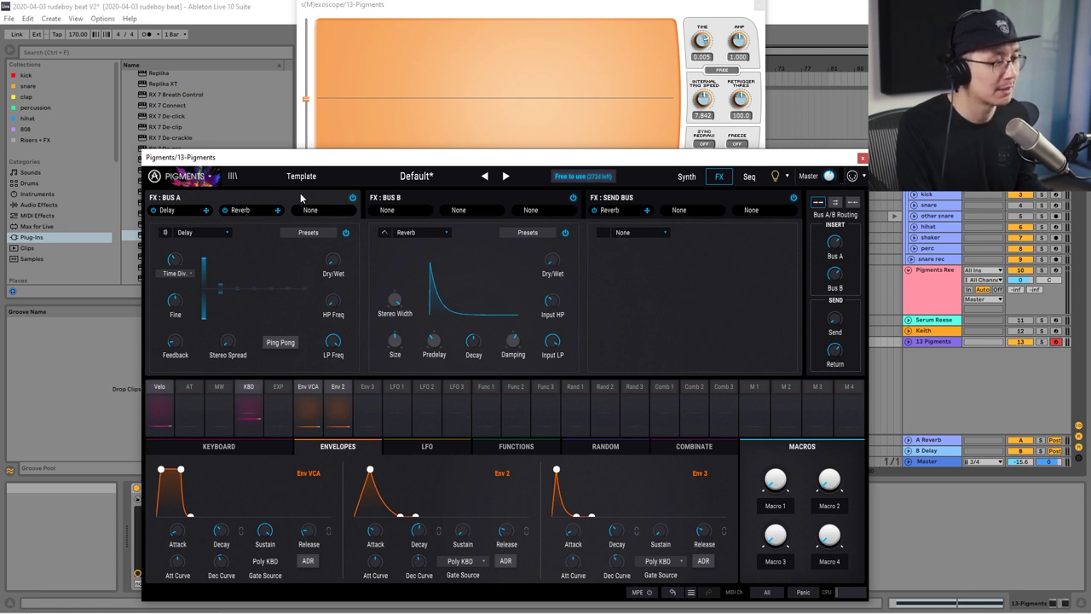
click(224, 210)
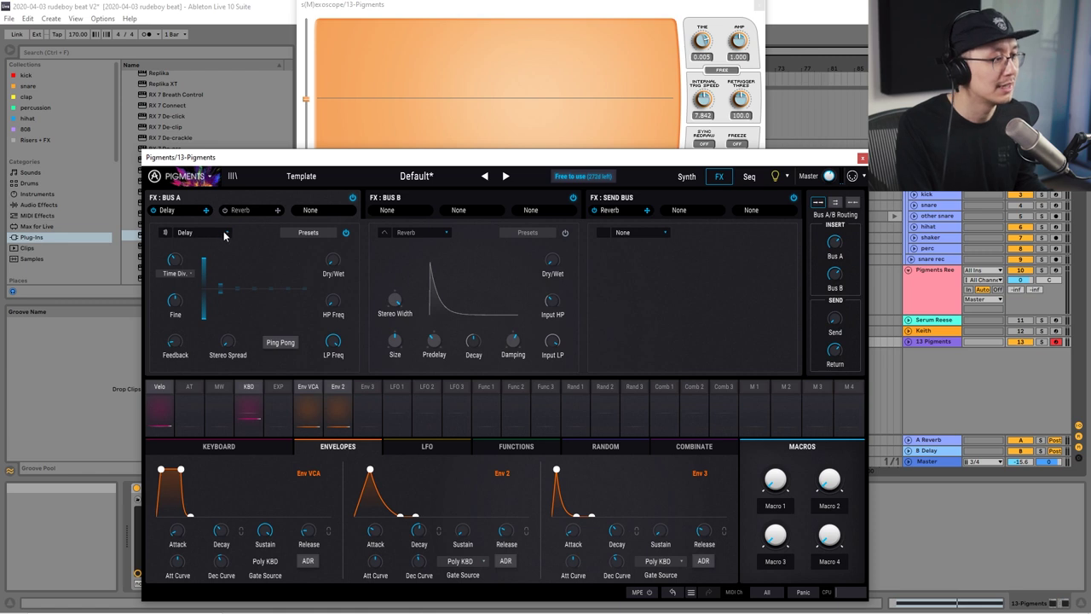
click(224, 233)
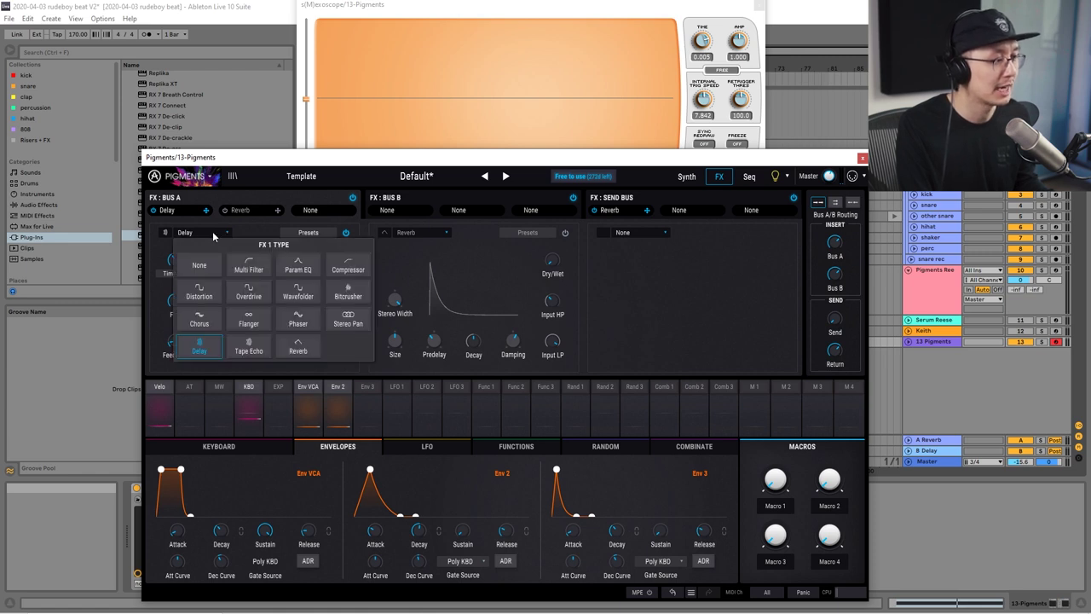
click(198, 293)
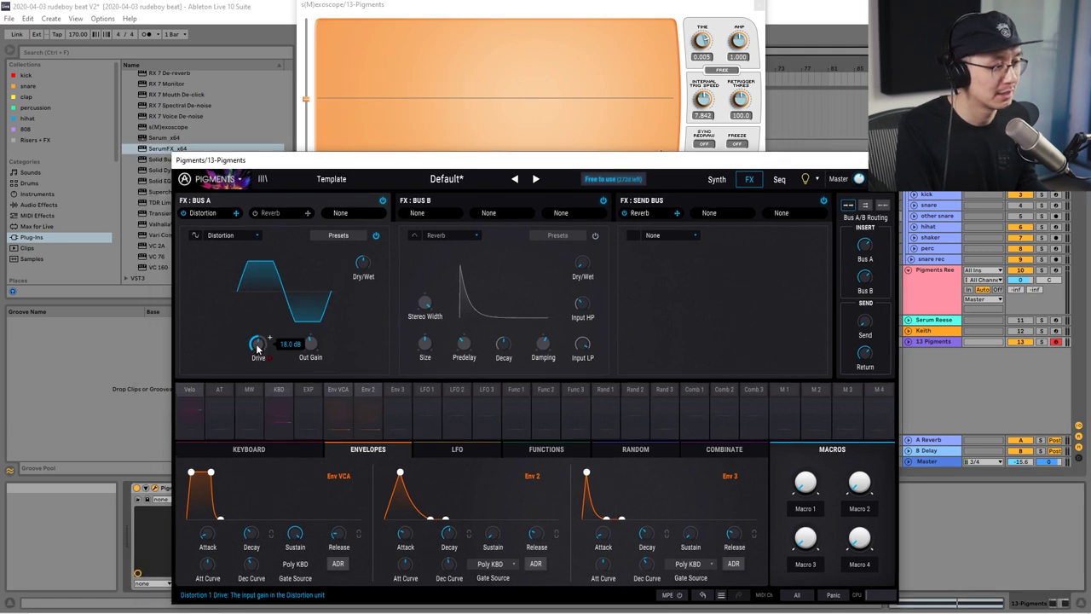
Step: Adjust the Bus A distortion drive, trying amounts up to 36.0 dB
scroll(257, 343, up, 5)
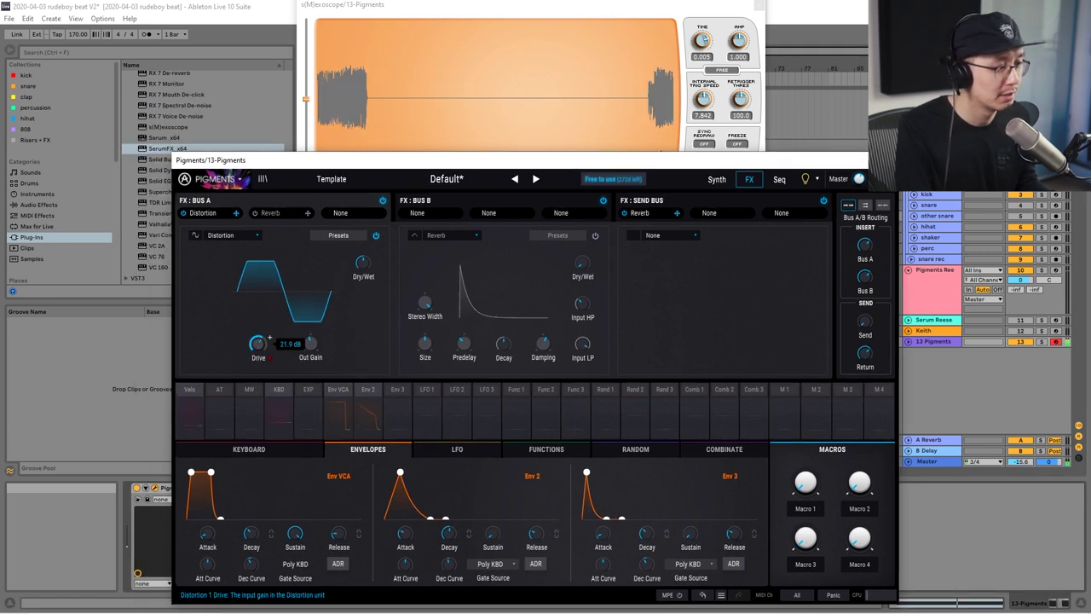
scroll(257, 344, up, 2)
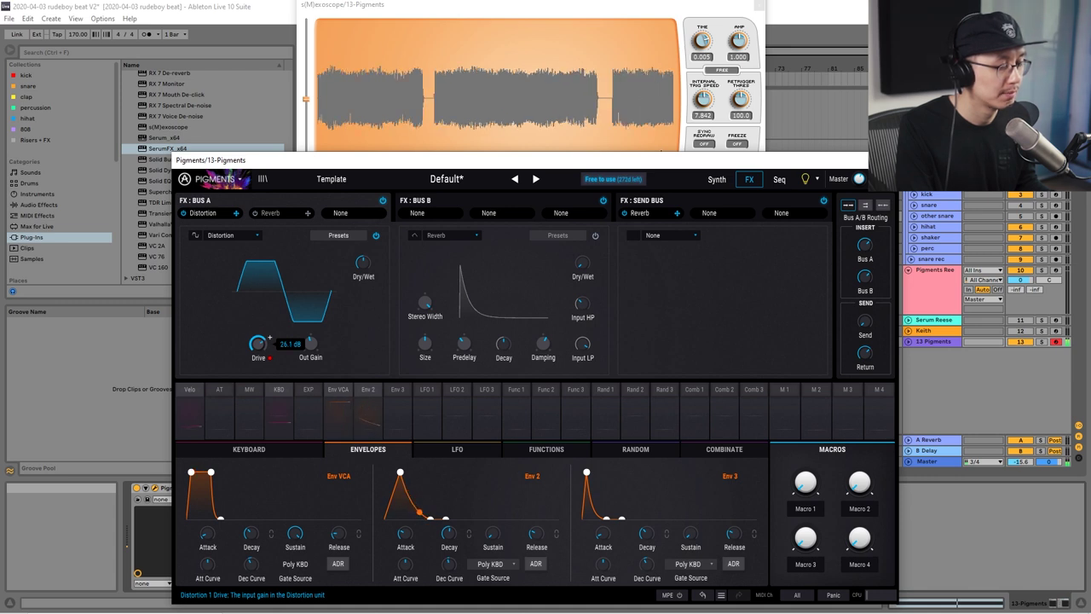
scroll(258, 344, down, 1)
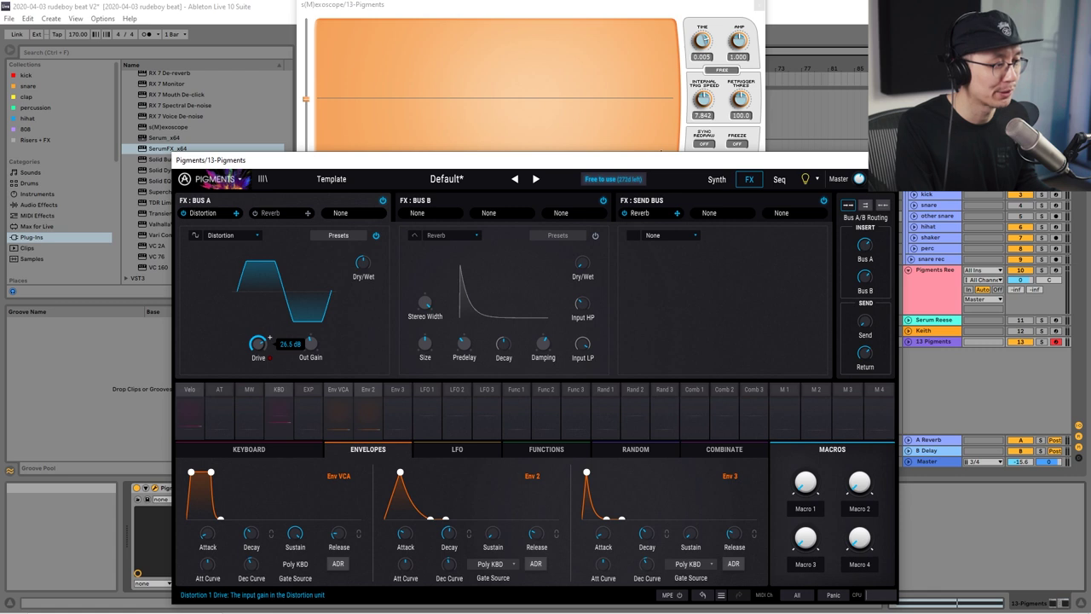
scroll(257, 344, down, 5)
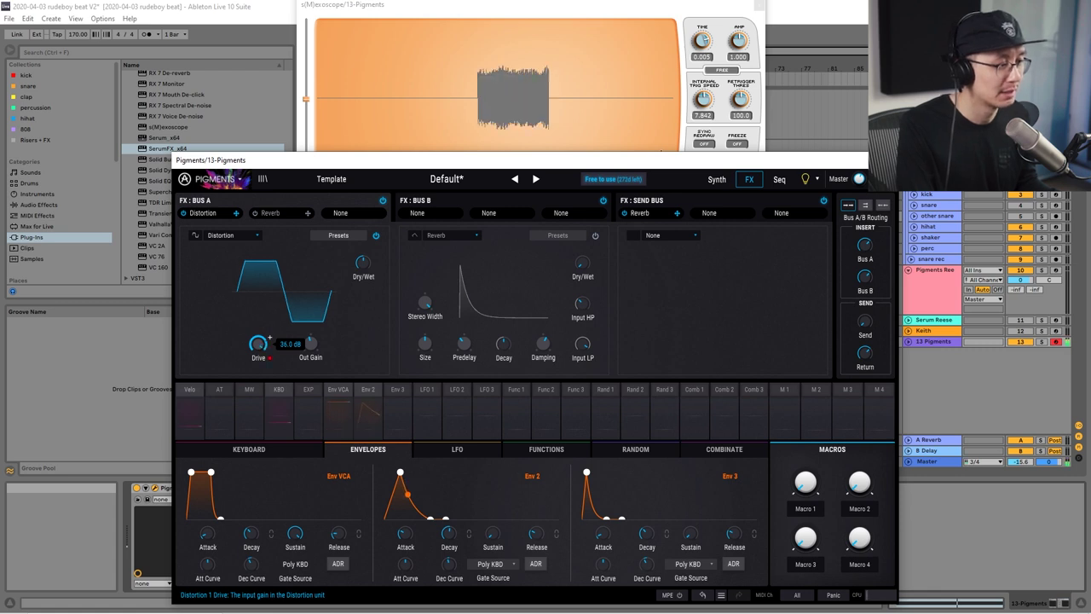
scroll(258, 343, down, 4)
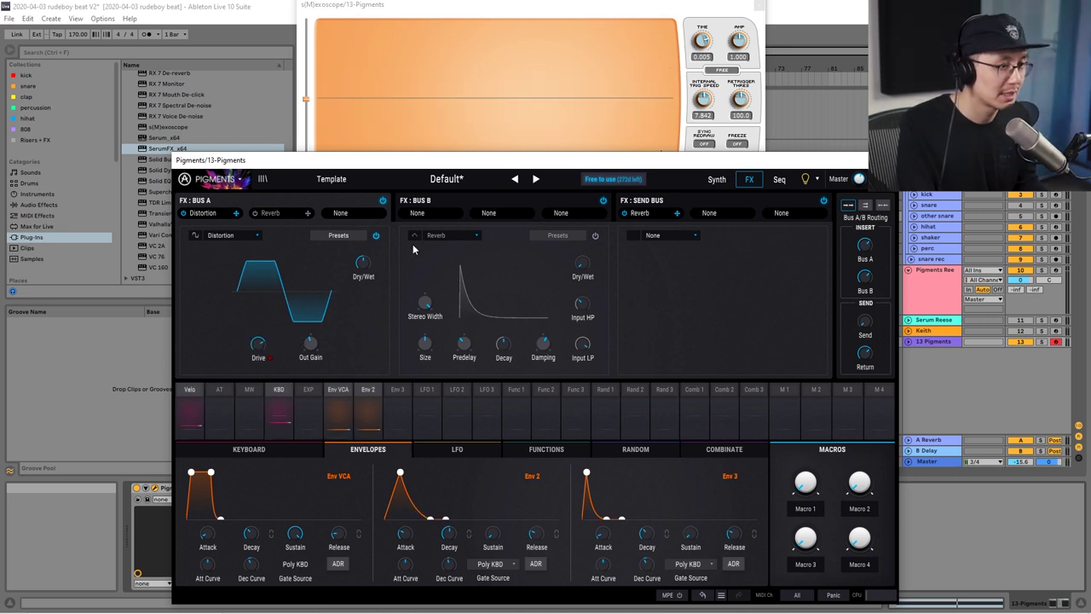
Step: Return to the synth view and route LFO 1 to the Filter 1 cutoff with an amount of 0.10
click(715, 181)
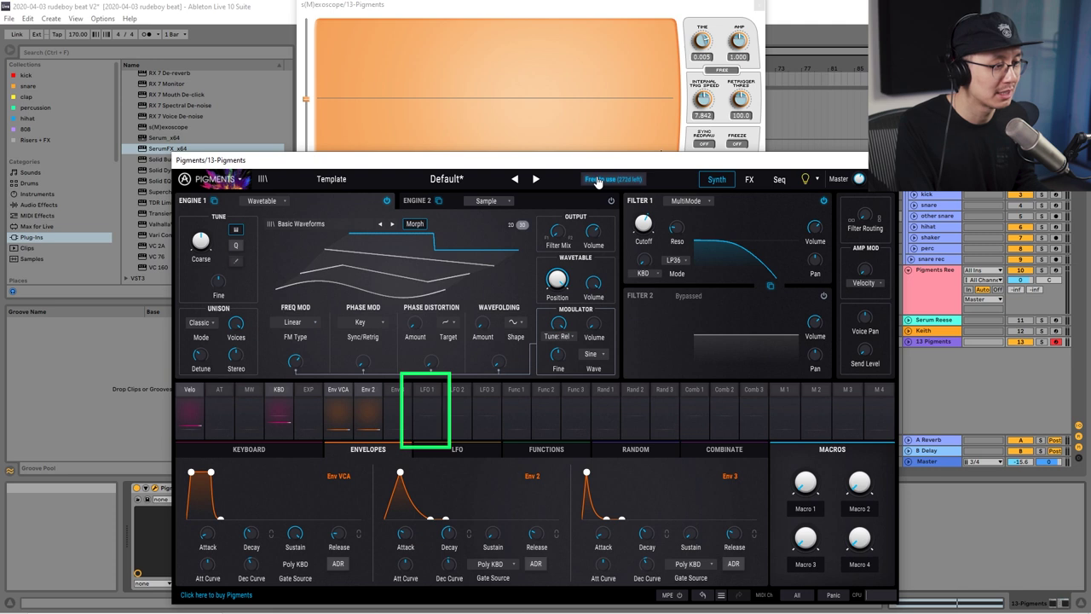
click(426, 397)
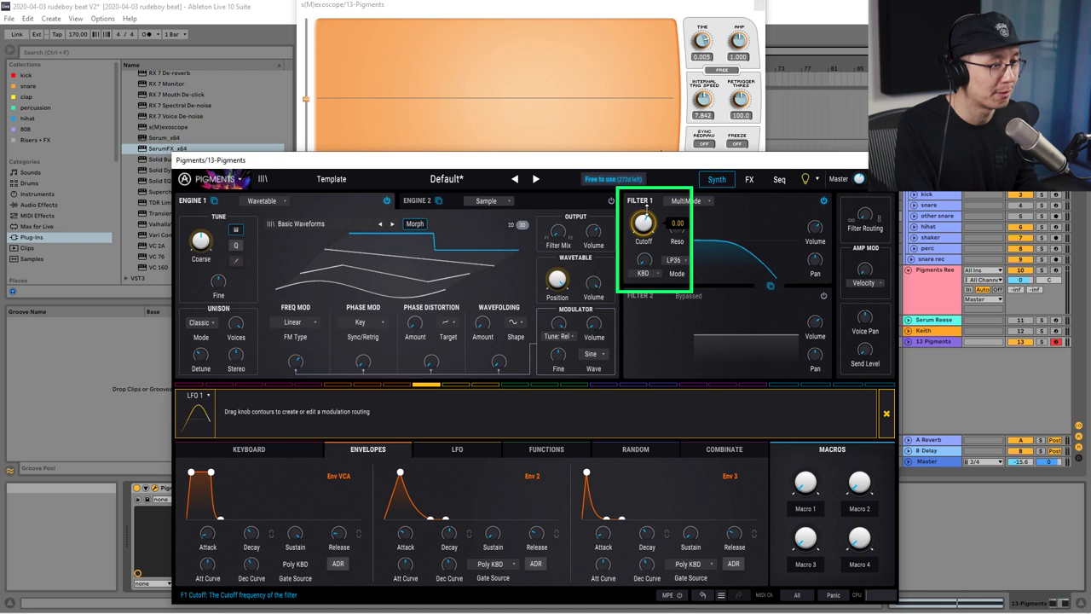
drag(643, 223, 644, 220)
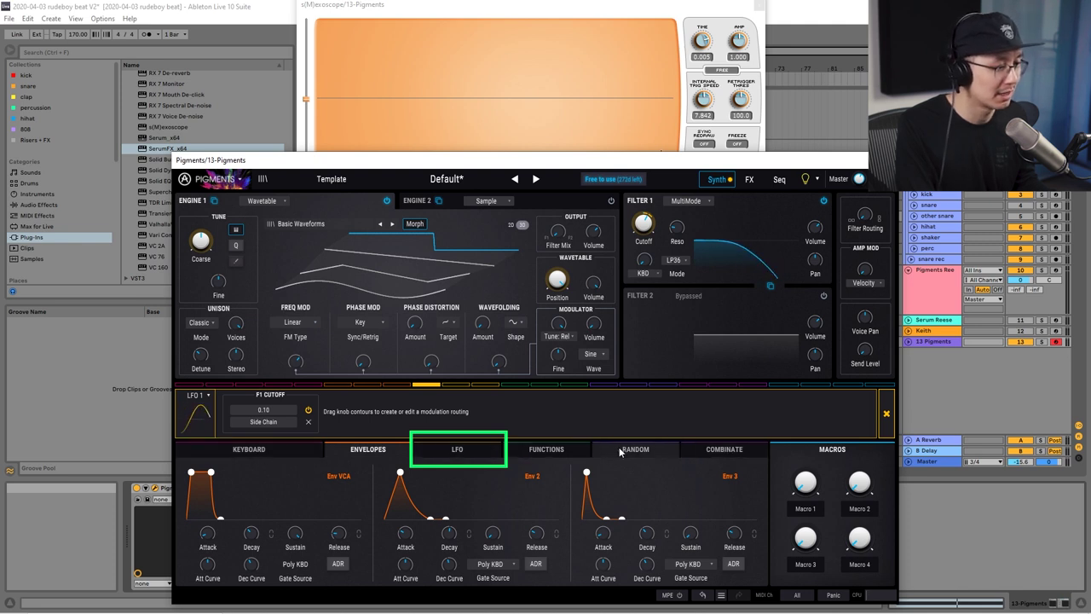
Step: Try other LFO 1 waveforms before returning to Sine, and set its rate type to Sync Triplets
click(459, 452)
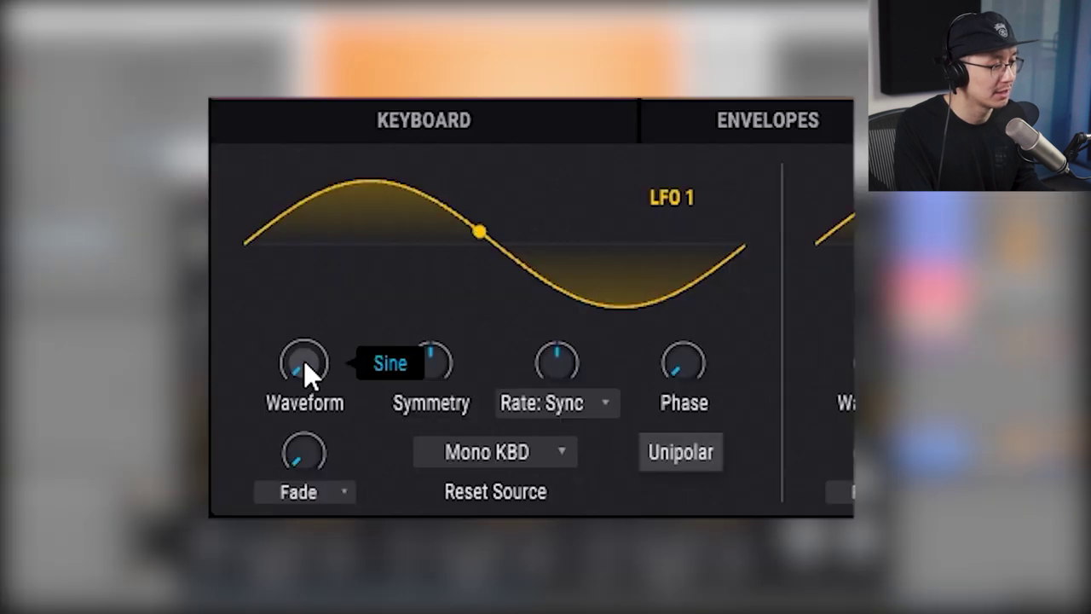
mouse_move(209, 532)
mouse_move(304, 361)
mouse_down()
mouse_move(304, 303)
mouse_move(301, 351)
mouse_up()
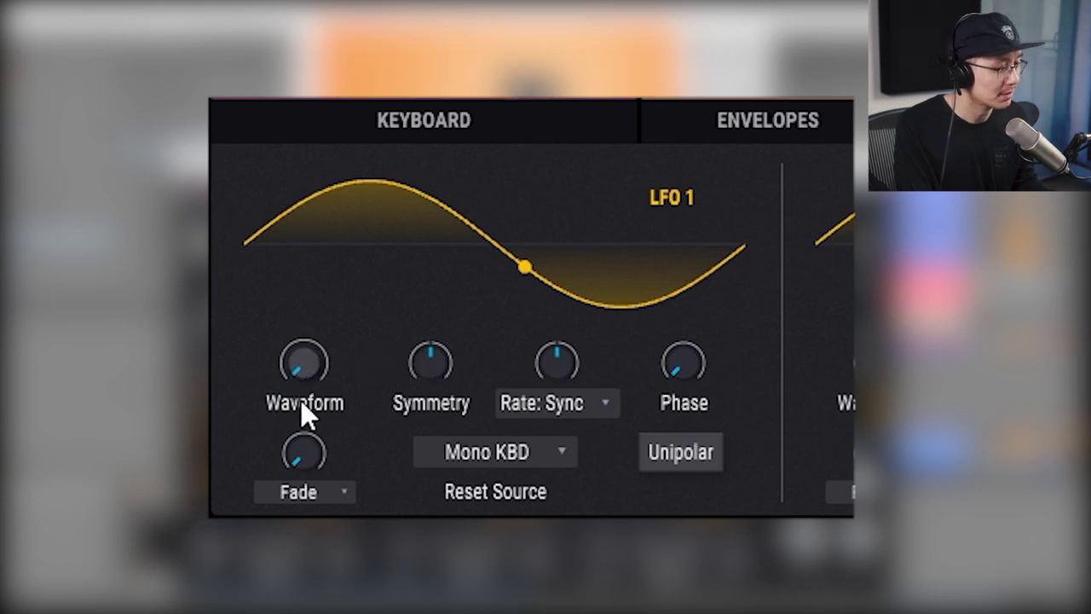
click(602, 404)
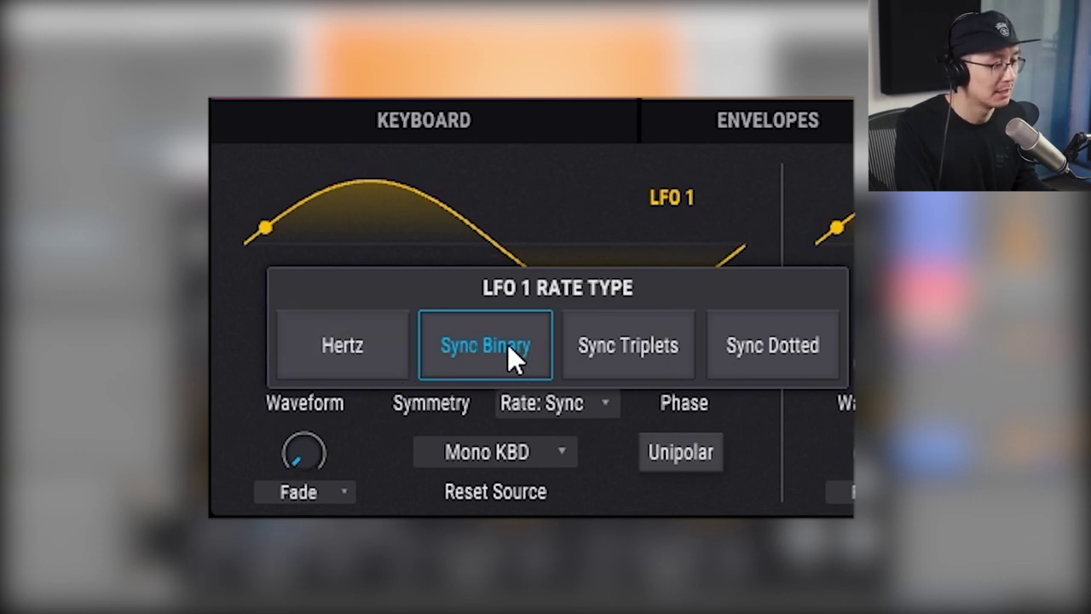
click(652, 341)
click(594, 408)
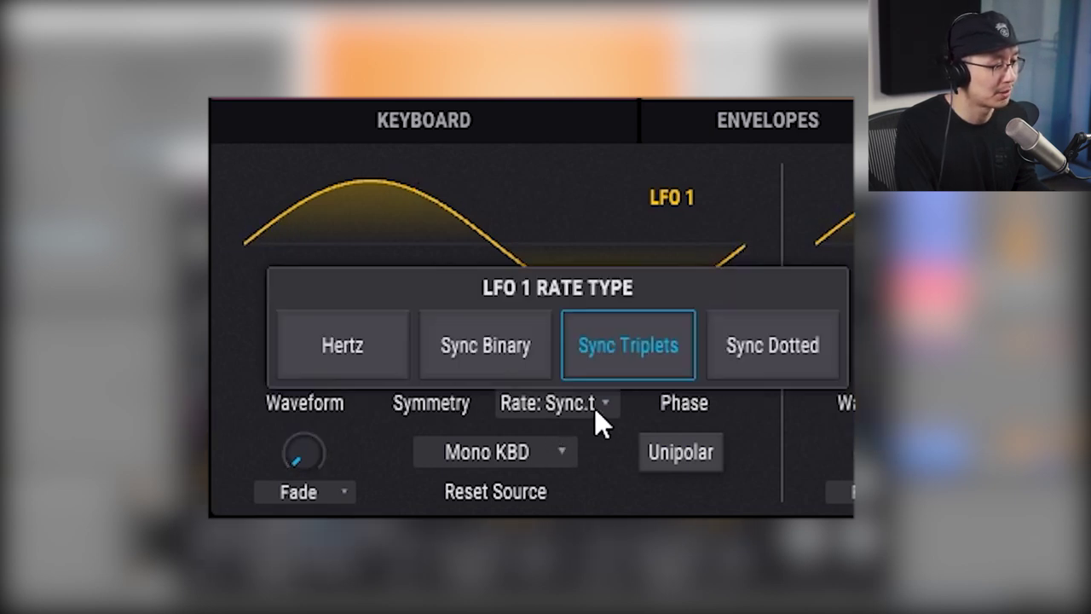
click(608, 342)
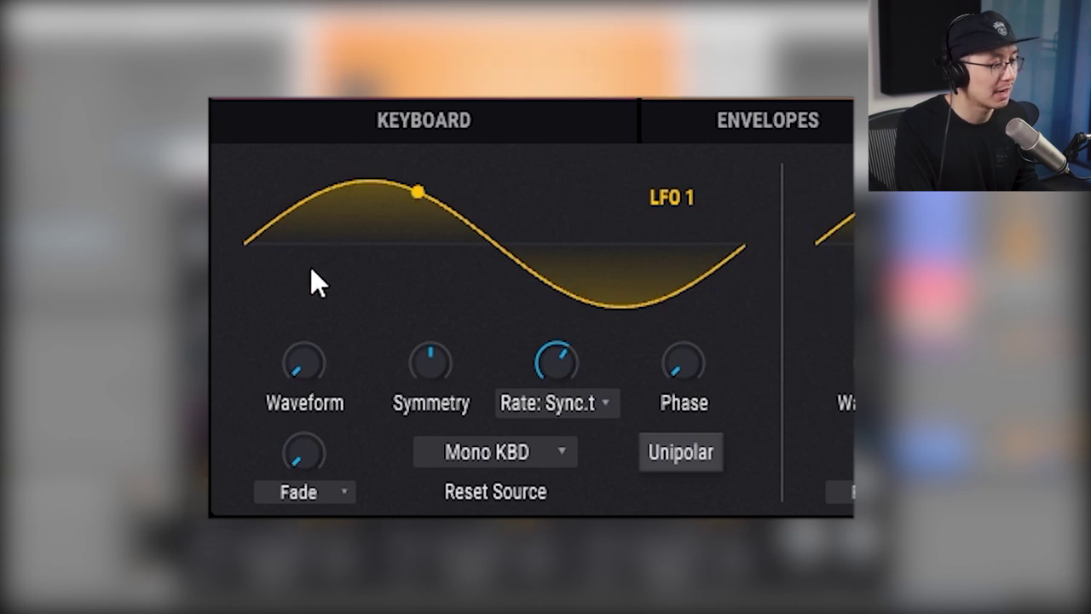
Step: Set the LFO 1 fade time to about 2.66 s and fine-tune it
mouse_move(310, 460)
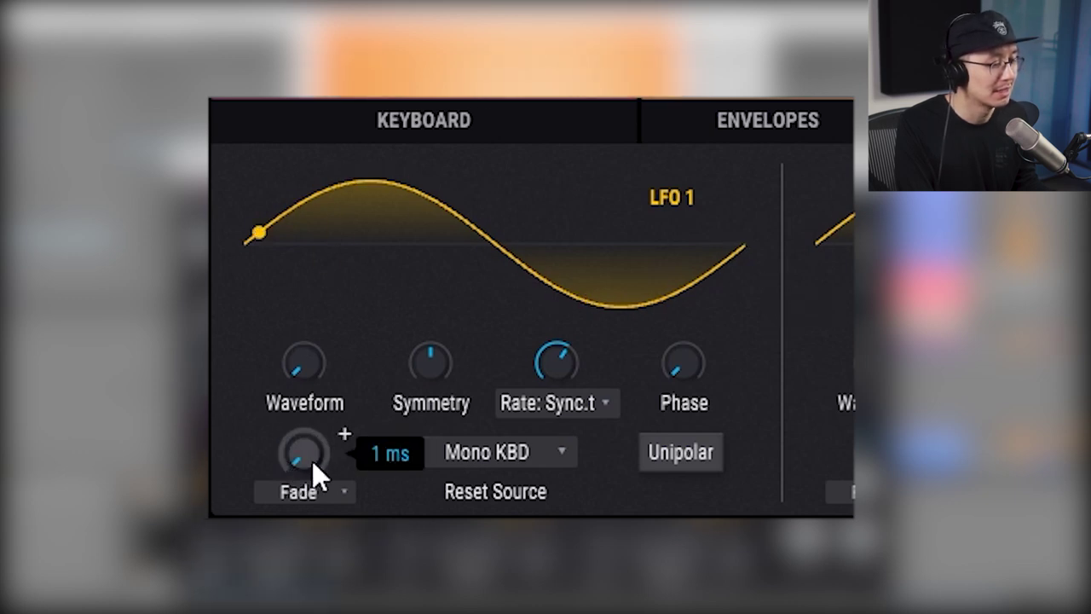
mouse_move(311, 458)
mouse_down()
mouse_move(312, 430)
mouse_move(344, 434)
mouse_move(314, 455)
mouse_up()
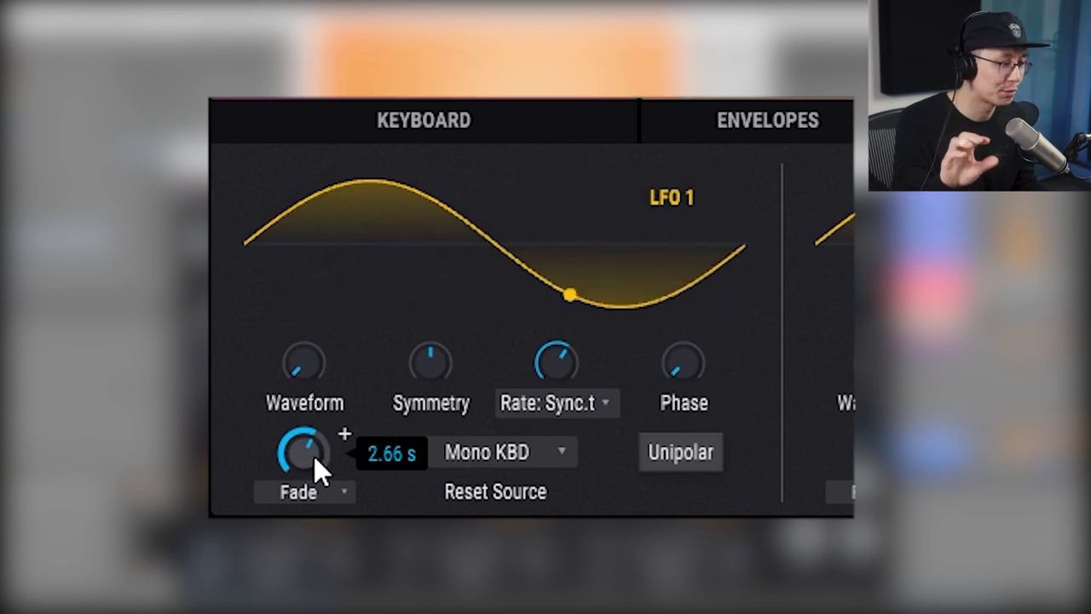
drag(313, 455, 307, 451)
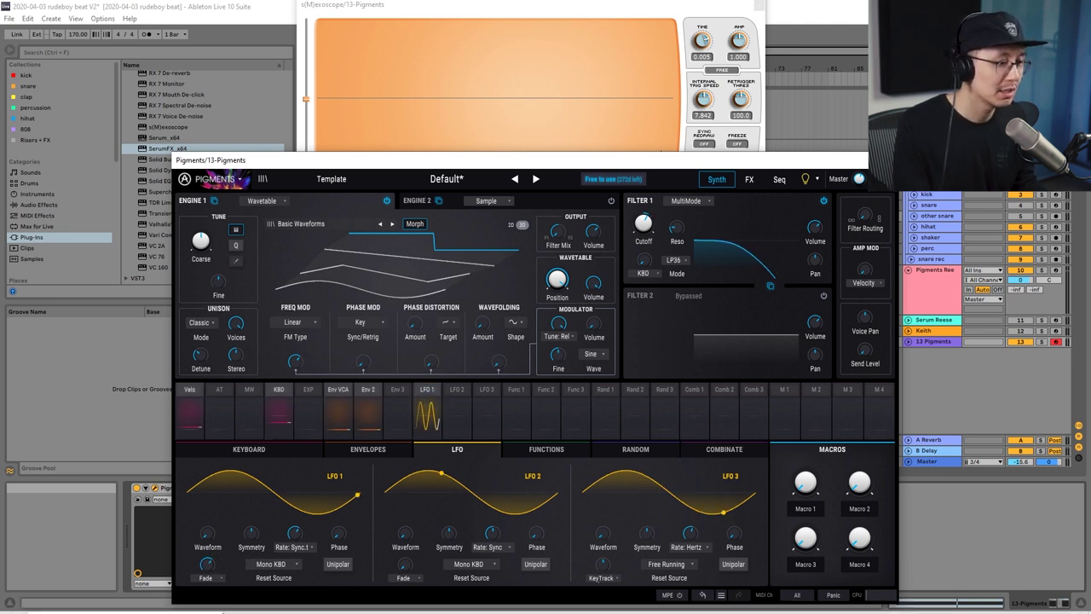
Step: Set Function 1's play mode to One and lower its synced rate
click(536, 454)
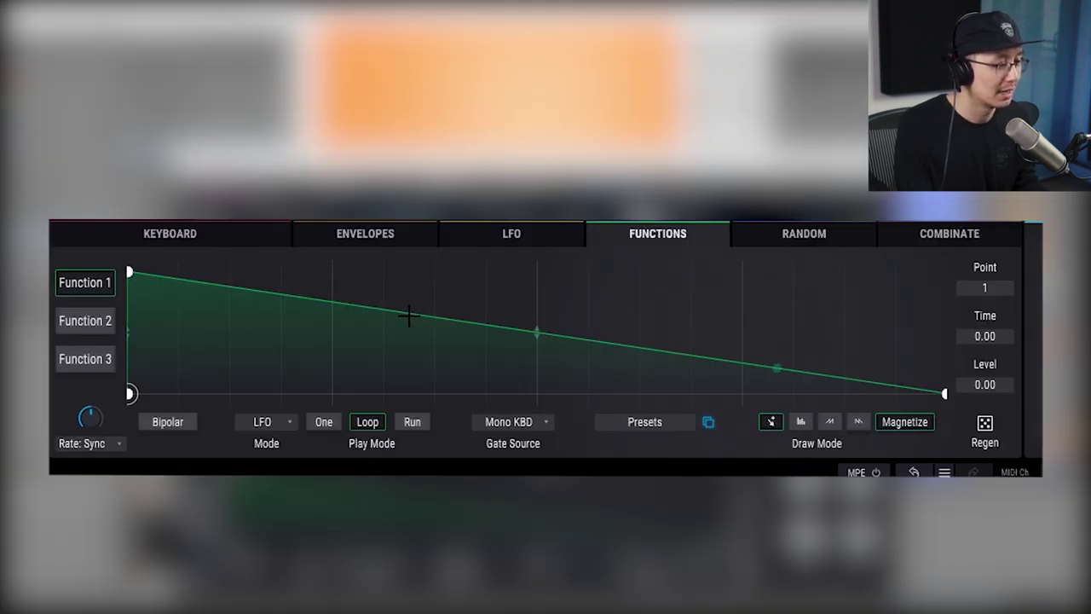
click(324, 423)
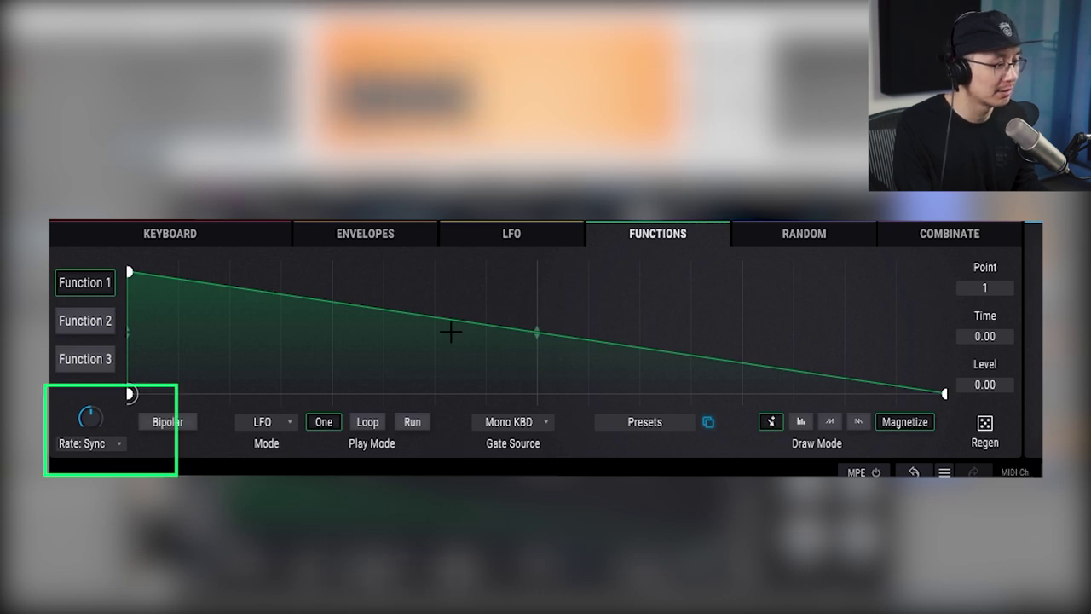
mouse_move(94, 422)
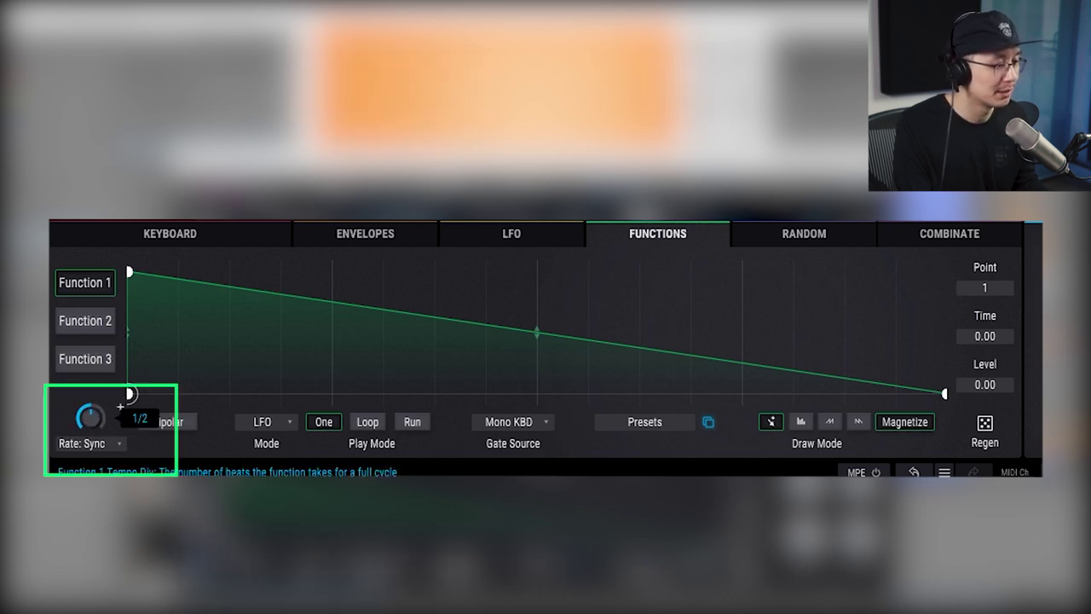
scroll(120, 407, up, 1)
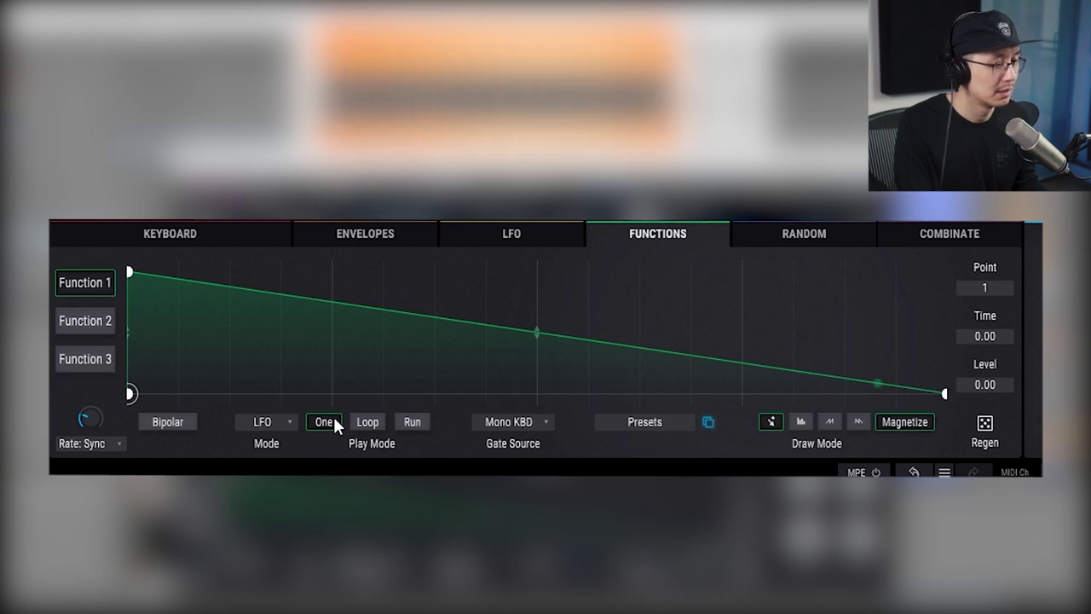
Step: Reshape Function 1 into a ramp rising from 0.00 to 1.00 and bend its slope slightly downward
drag(128, 273, 948, 239)
click(130, 393)
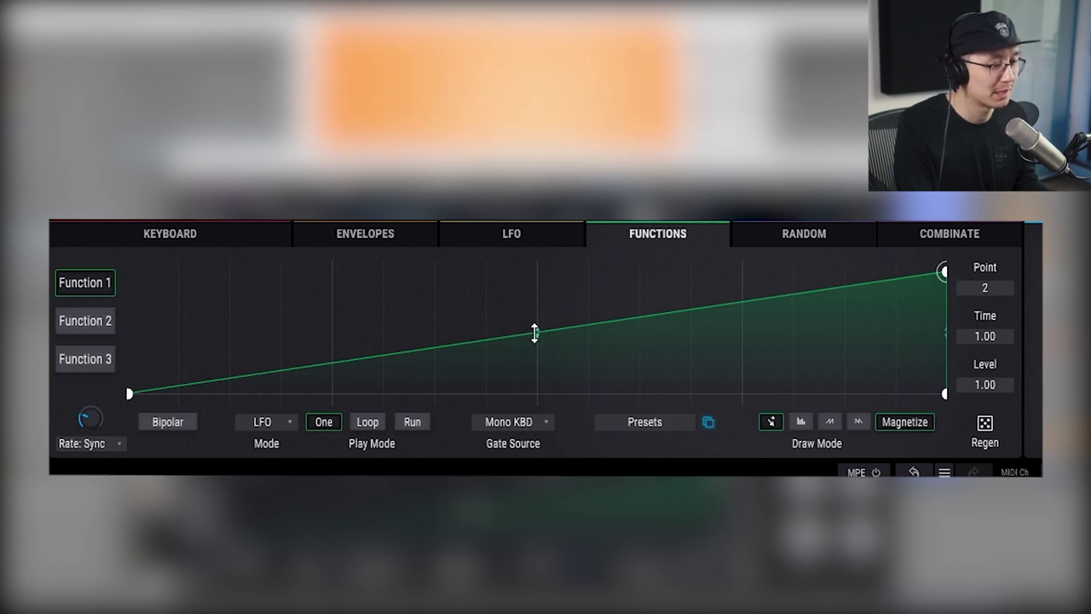
drag(536, 332, 536, 352)
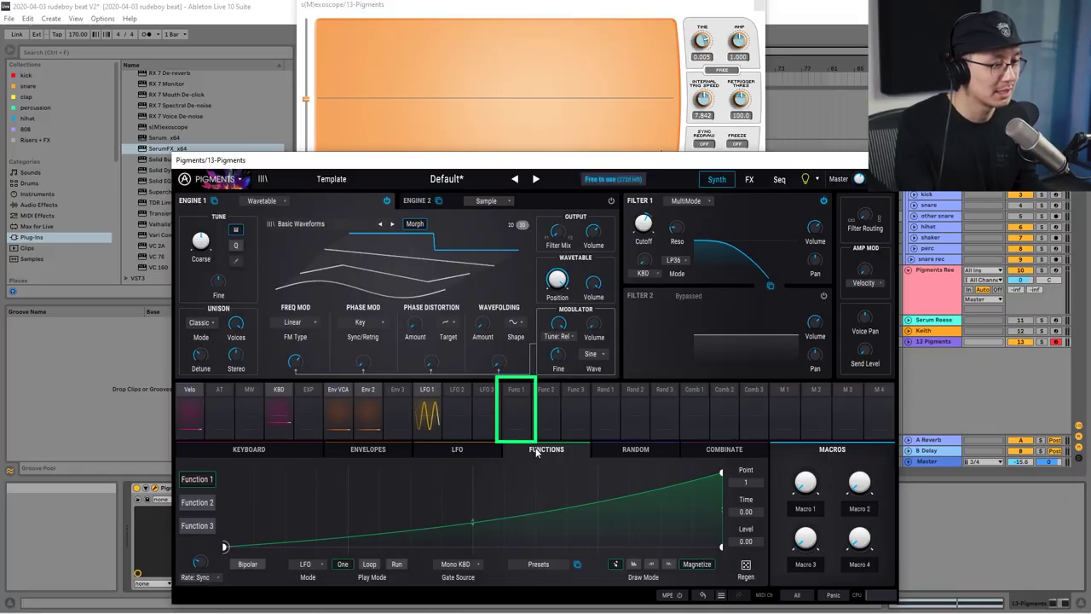
Step: Route Function 1 to the Filter 1 cutoff with a modulation amount of 0.30
click(518, 389)
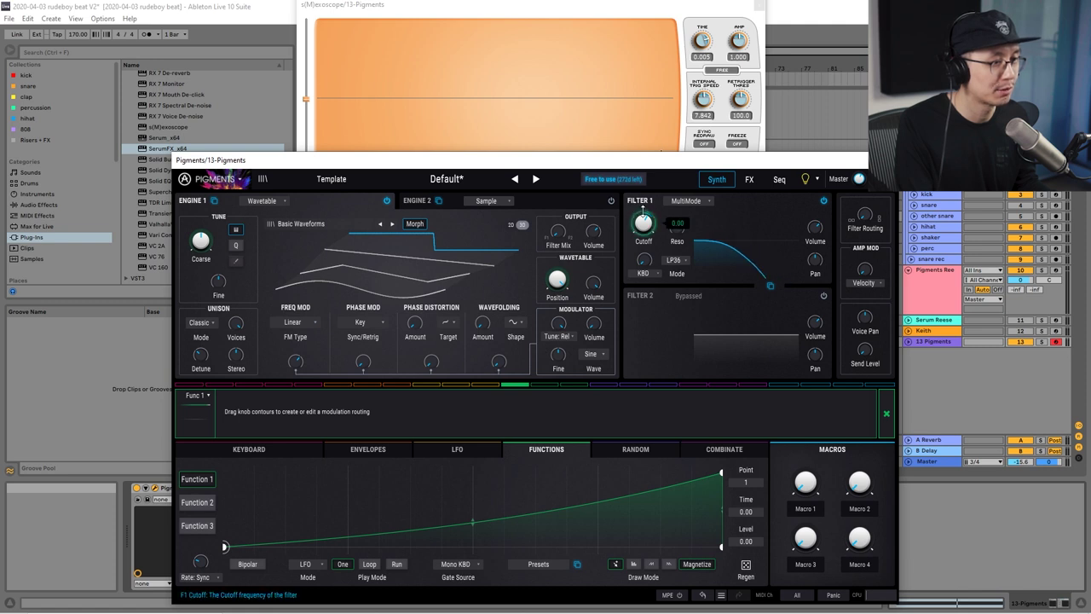
drag(643, 215, 642, 214)
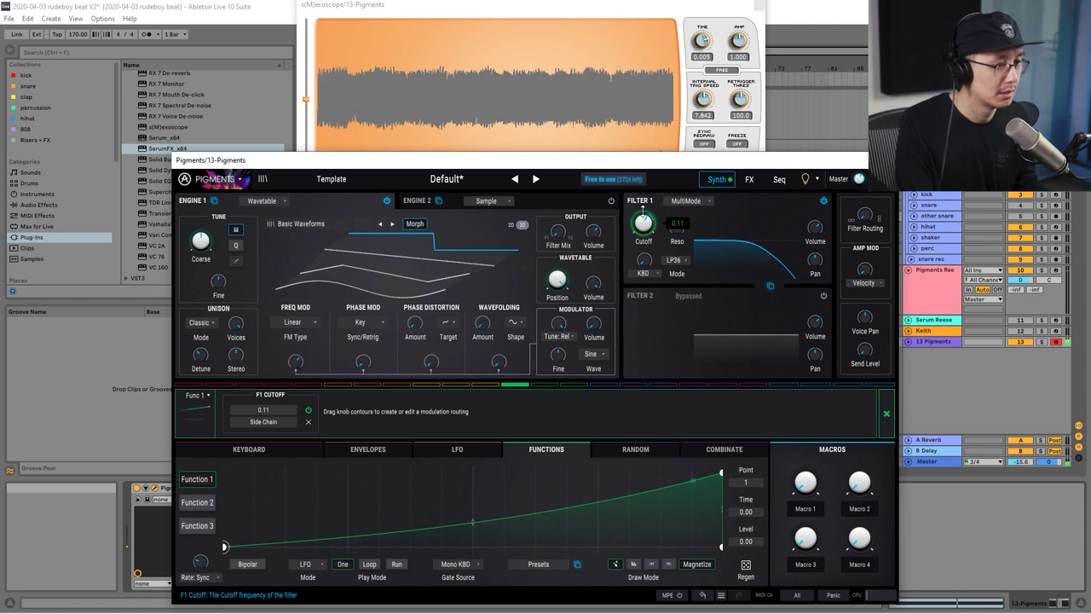
drag(642, 216, 643, 207)
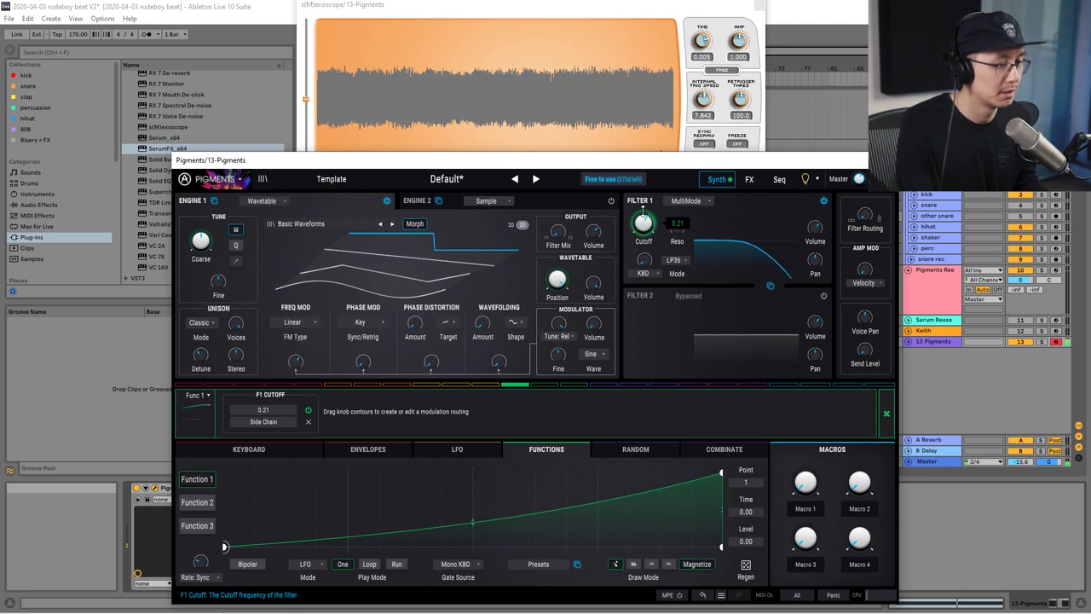
drag(642, 223, 643, 218)
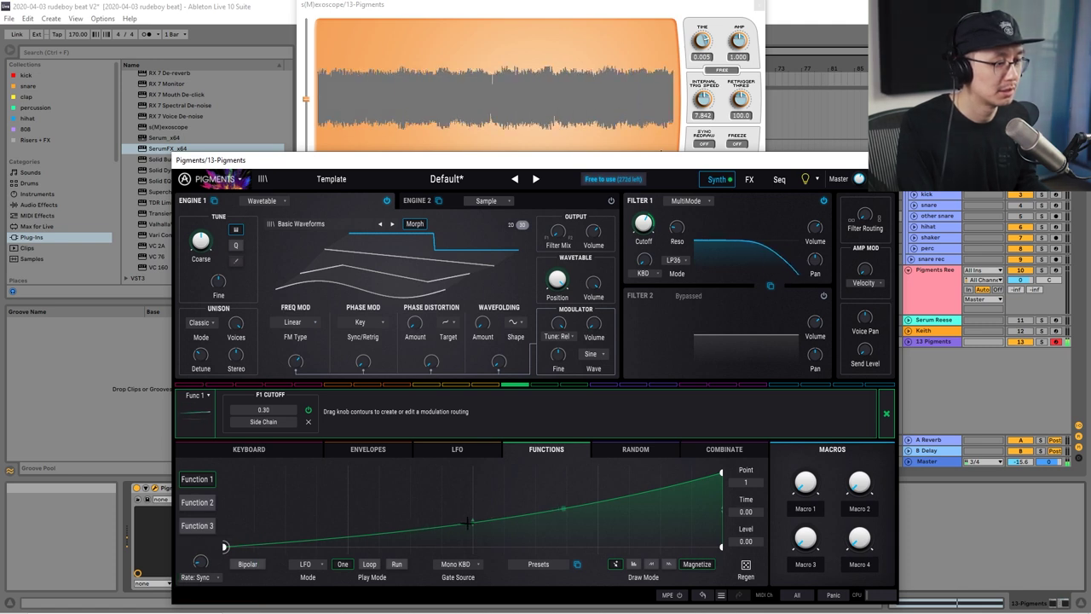
Step: Try adding two points near the start of Function 1's curve to form a sharp peak, and remove both points
key(ctrl+g)
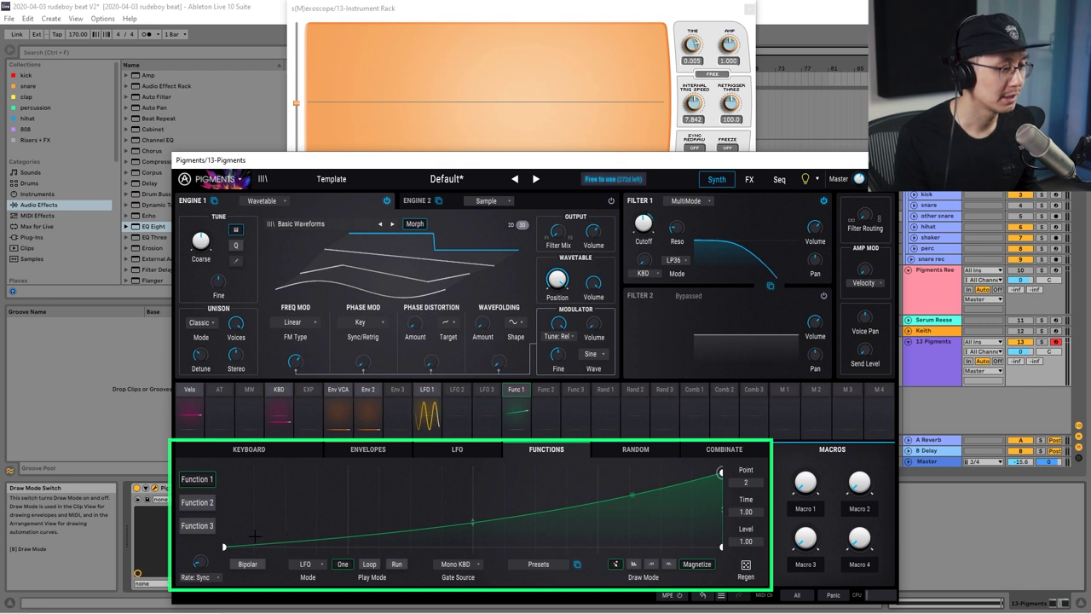
double_click(262, 543)
drag(261, 543, 285, 546)
double_click(285, 474)
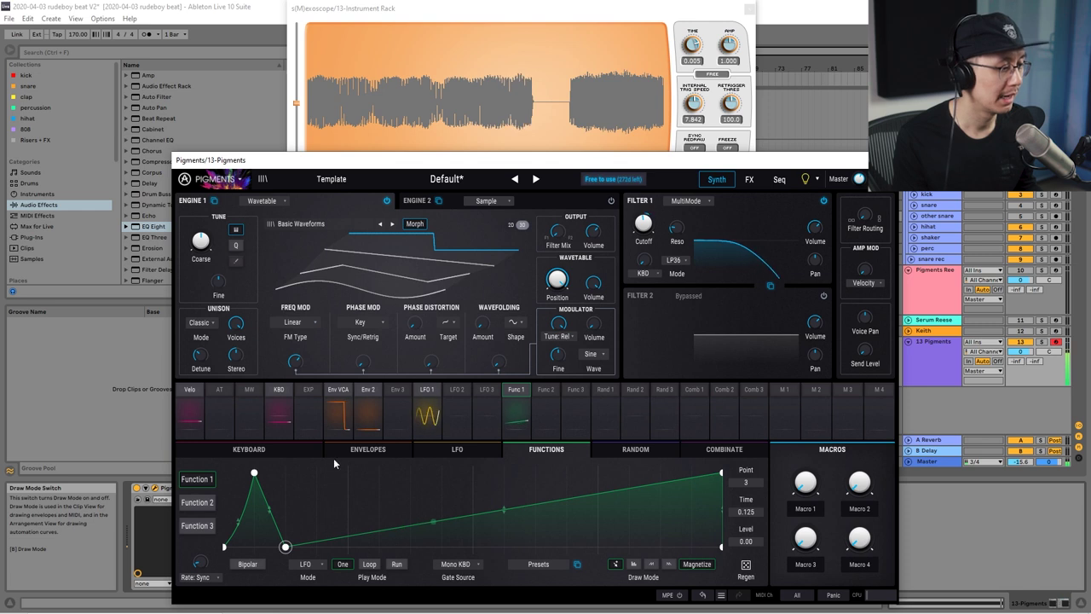
click(254, 473)
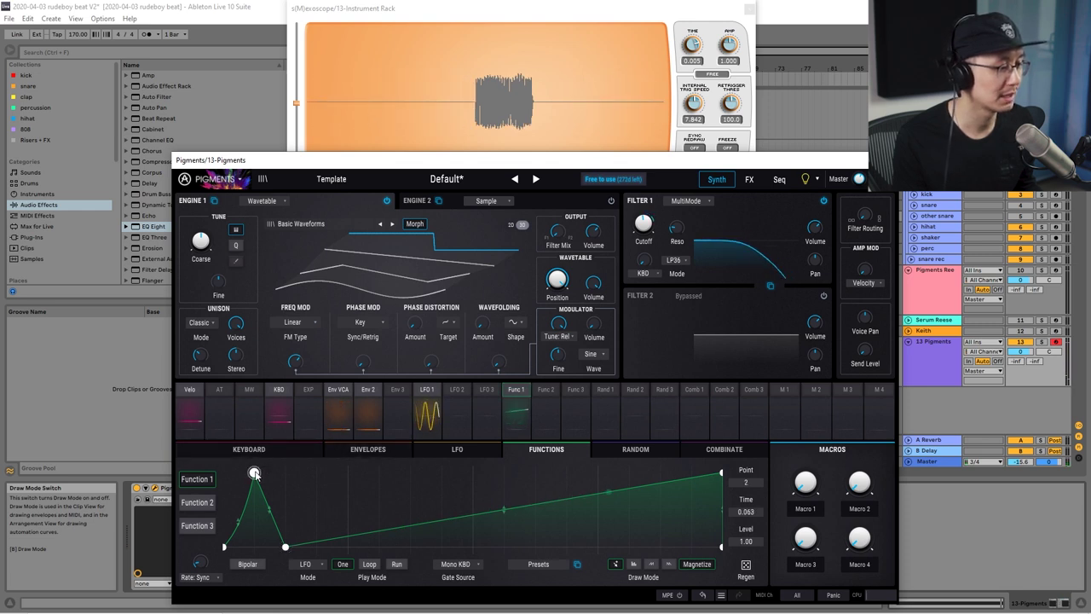
drag(254, 473, 284, 546)
double_click(285, 546)
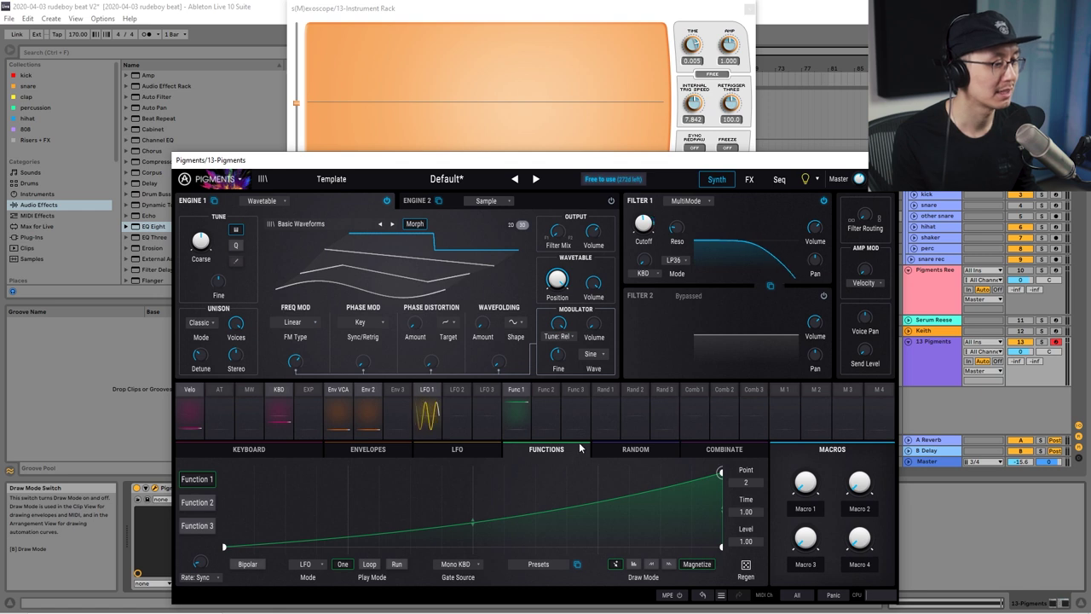
Step: Route Function 1 to Engine 1's coarse tuning with a modulation amount of 0.02
click(519, 398)
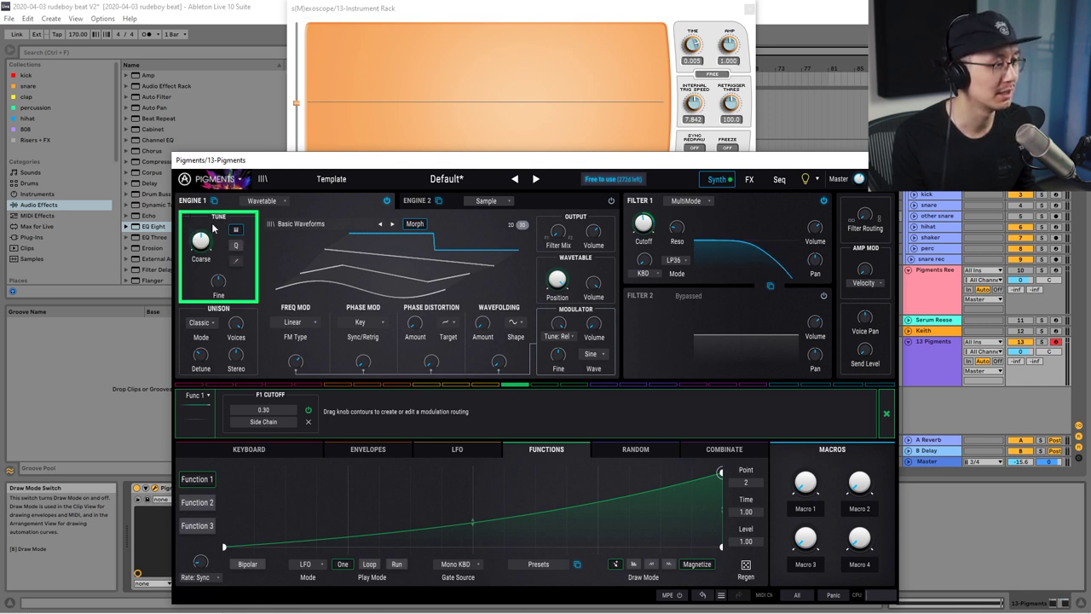
mouse_move(201, 235)
drag(201, 238, 201, 237)
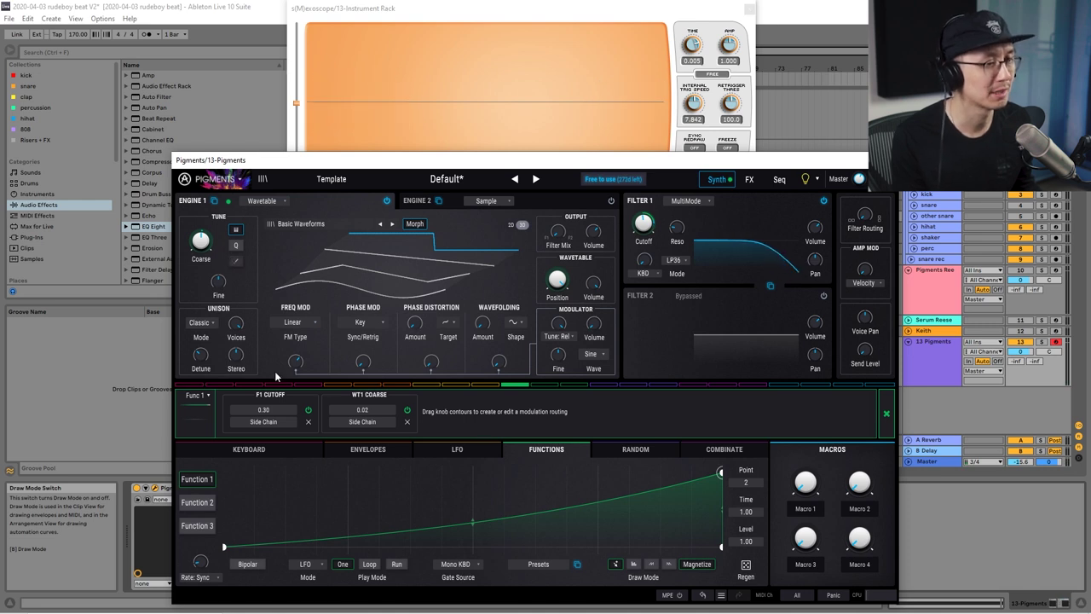
Step: Show the effects view and set the Bus B reverb's dry/wet to 30 % and its size to 1.52
click(749, 180)
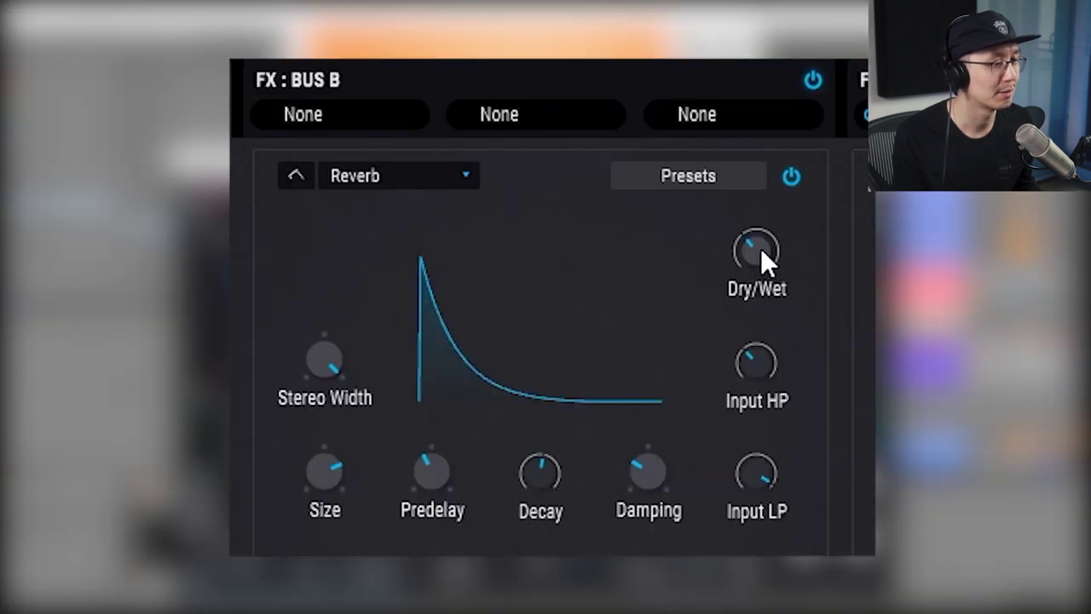
drag(584, 263, 584, 267)
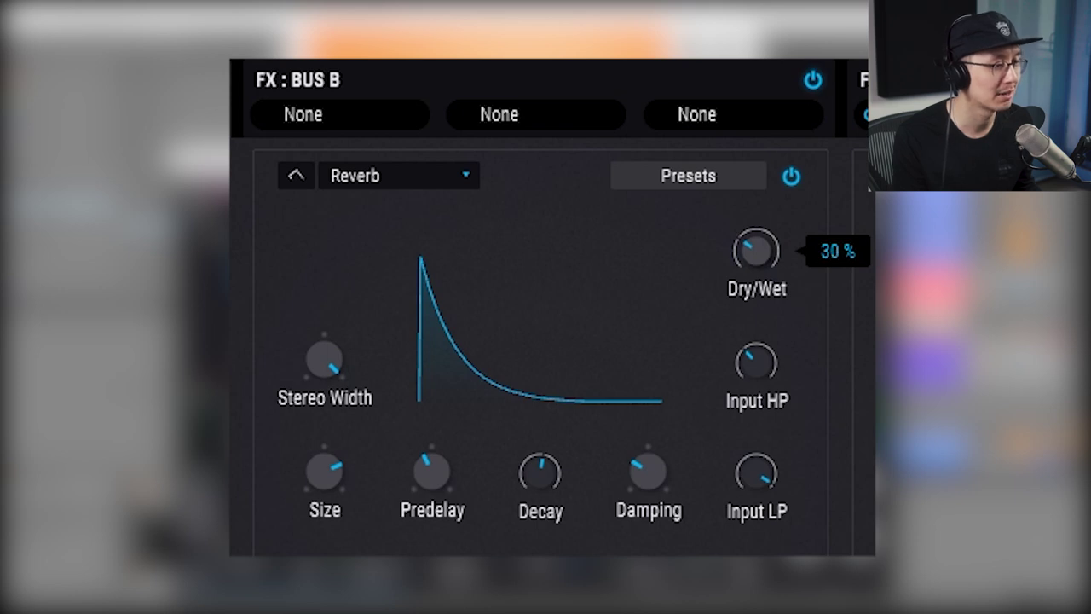
mouse_move(324, 472)
mouse_down()
mouse_move(324, 490)
mouse_move(324, 467)
mouse_up()
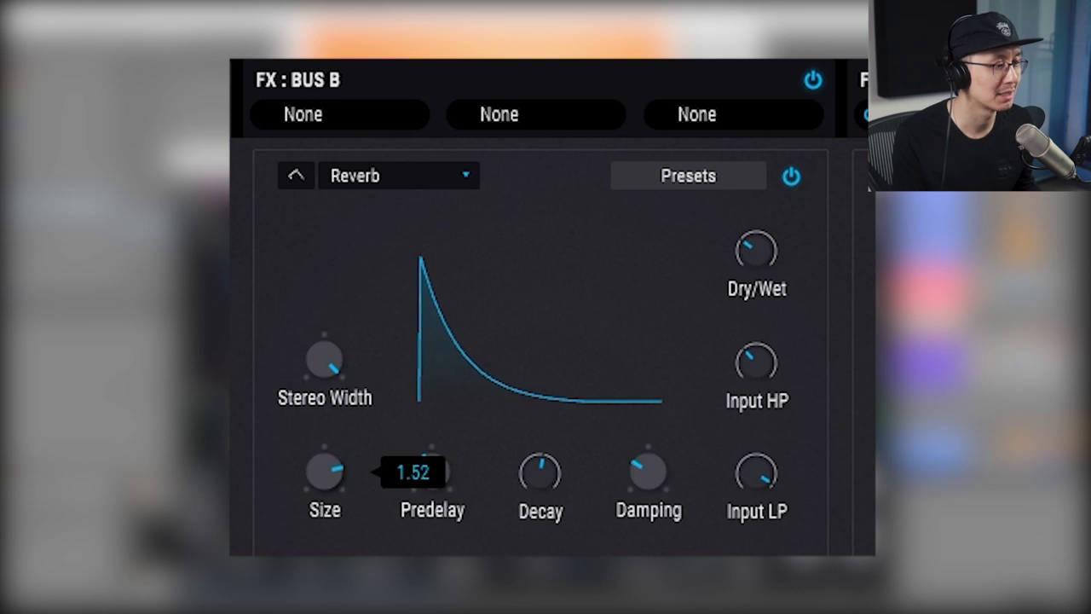
Step: Increase the Bus B reverb's decay and predelay, and set its damping to 0.460
drag(548, 499, 548, 472)
mouse_move(433, 472)
mouse_down()
mouse_move(448, 480)
mouse_move(448, 467)
mouse_up()
drag(657, 486, 651, 460)
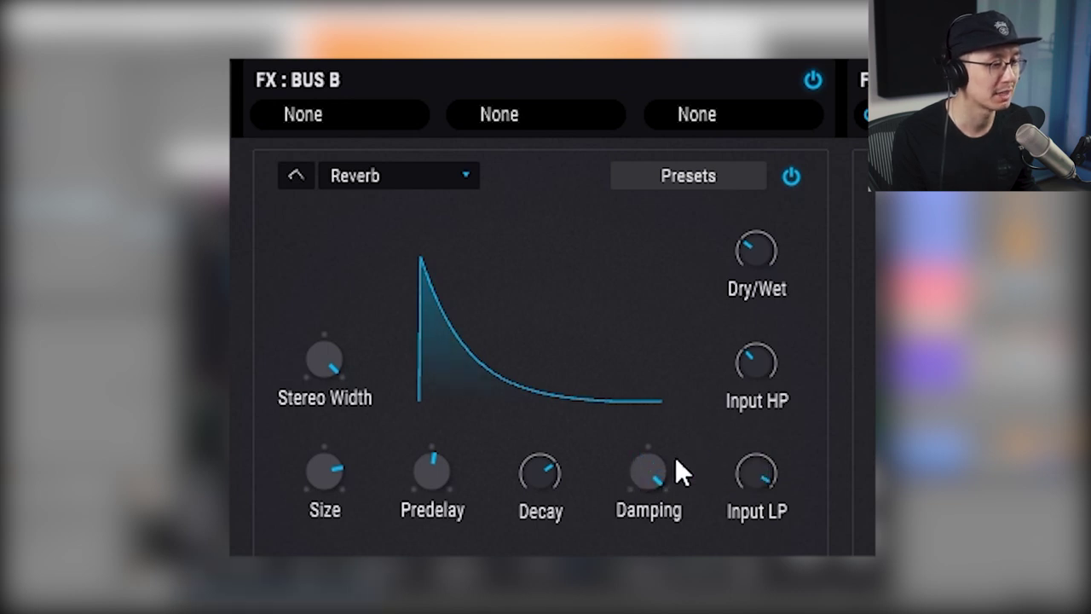
mouse_move(653, 477)
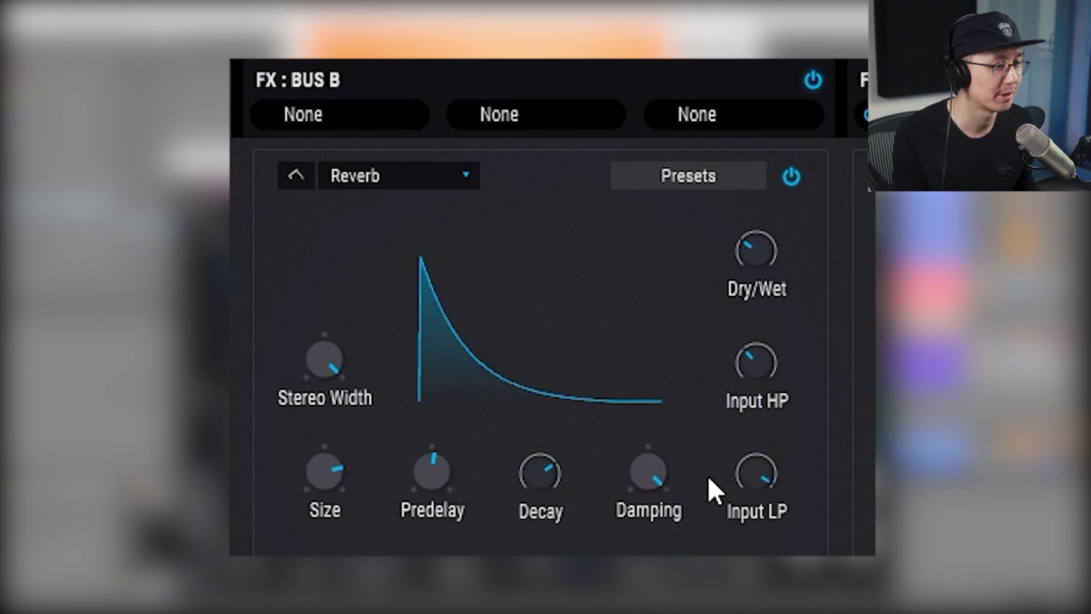
mouse_move(652, 475)
mouse_down()
mouse_move(672, 501)
mouse_move(669, 454)
mouse_move(645, 479)
mouse_up()
mouse_move(646, 478)
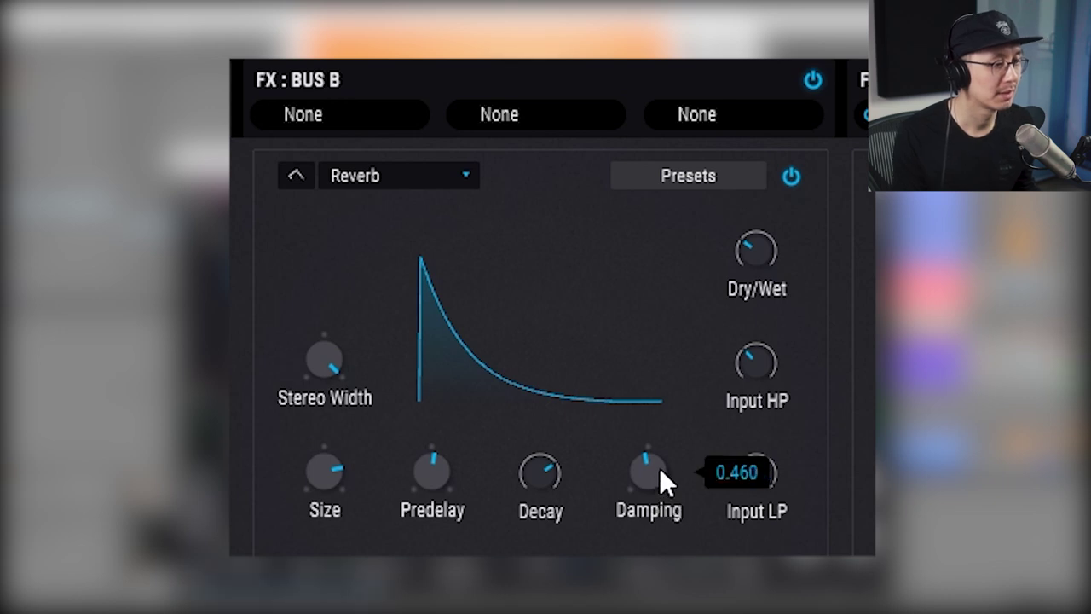
Step: Try the Bus B reverb's input high-pass at 210 Hz and return it to 200 Hz
mouse_move(759, 391)
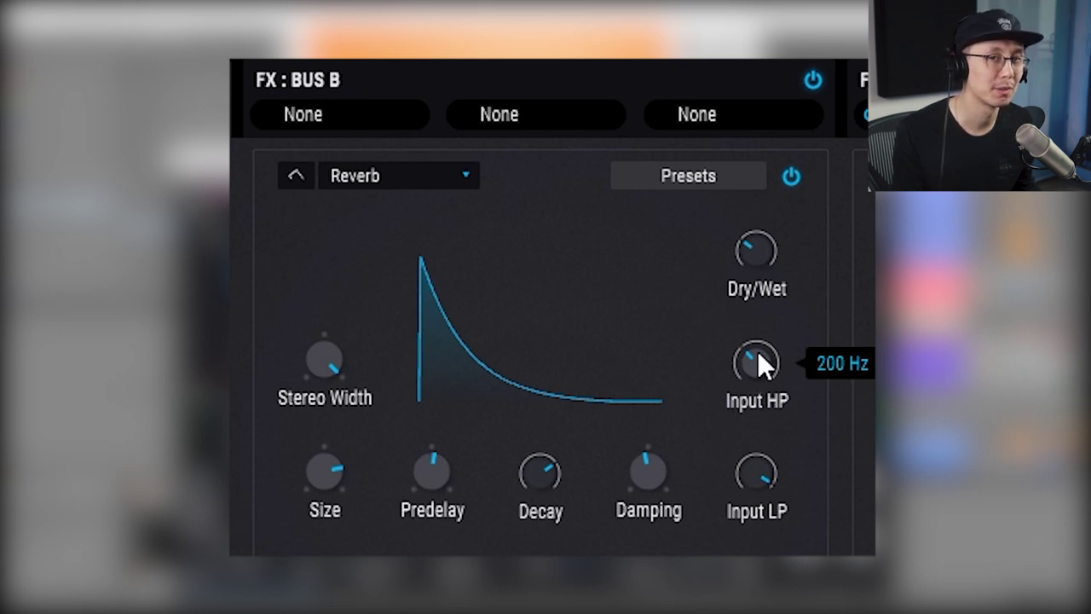
click(737, 369)
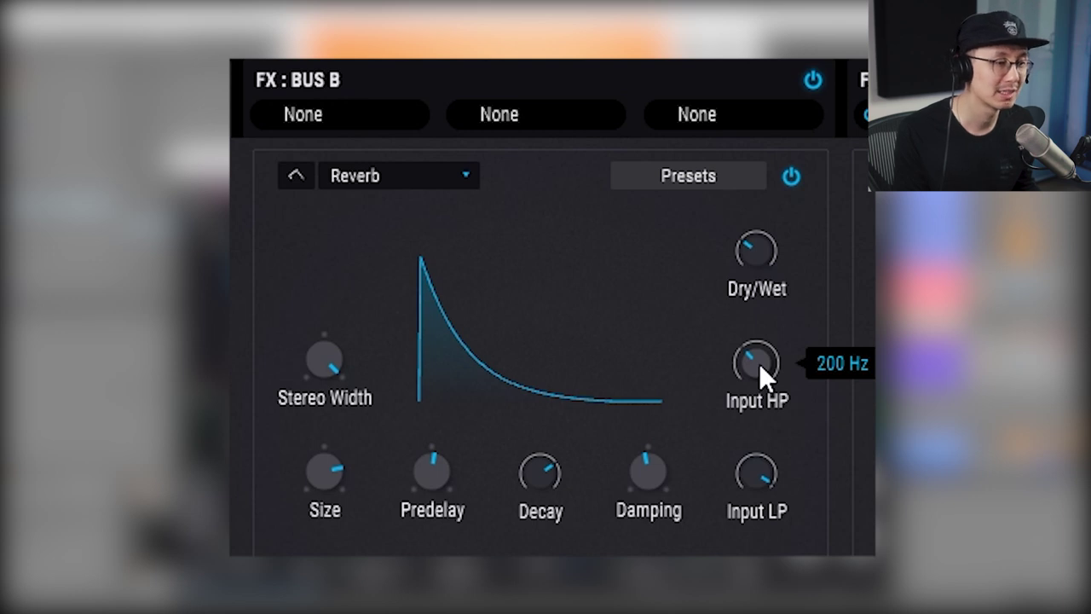
mouse_move(759, 362)
mouse_down()
mouse_move(759, 336)
mouse_move(758, 361)
mouse_up()
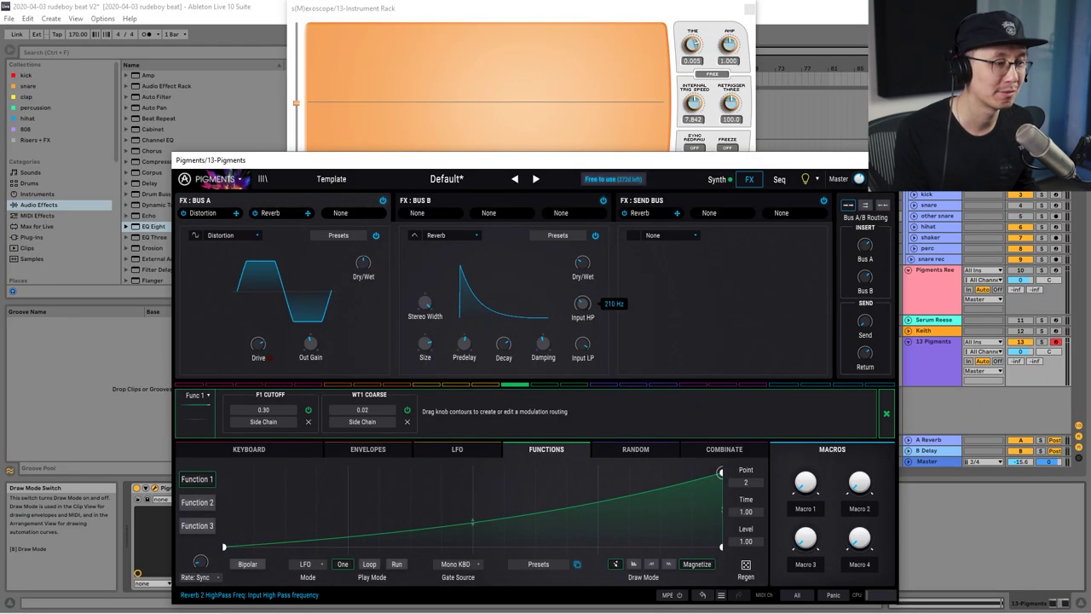
drag(583, 305, 583, 308)
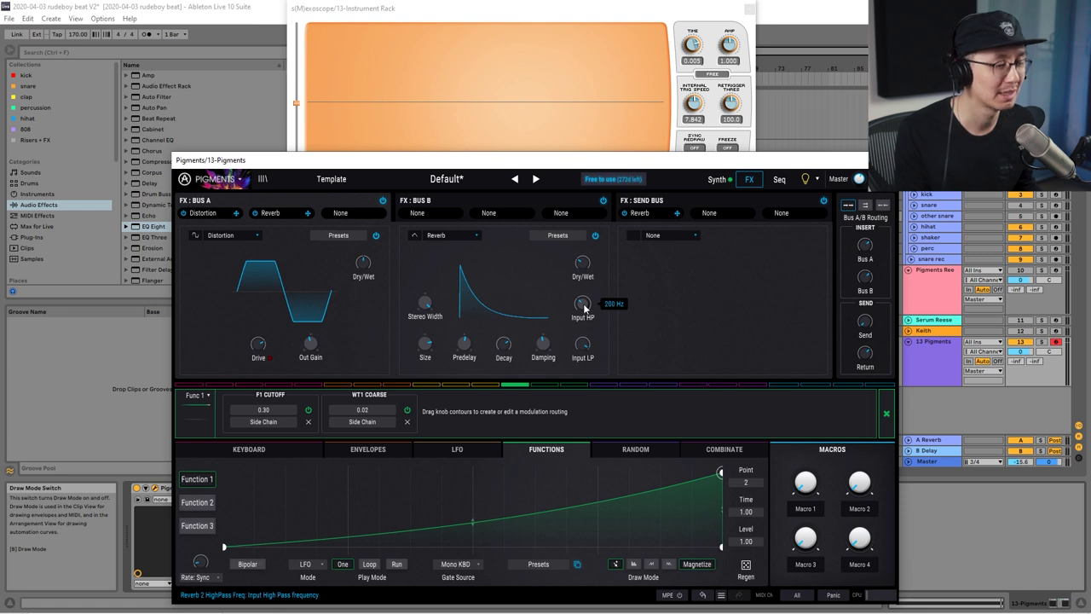
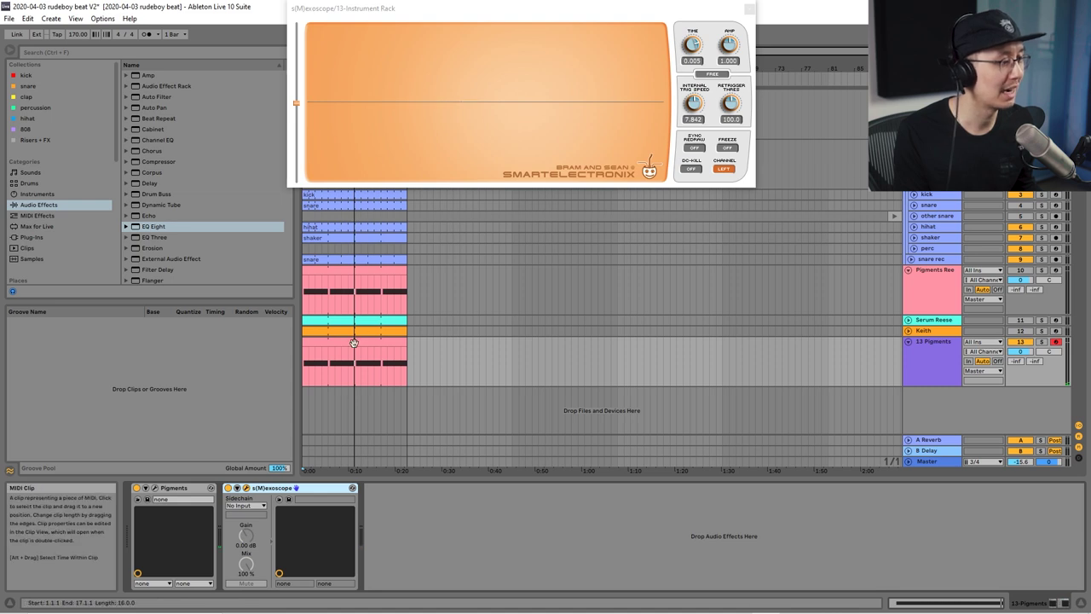
Step: In Ableton Live, examine the notes in track 13's MIDI clip, return to the device view and audition the part
double_click(353, 343)
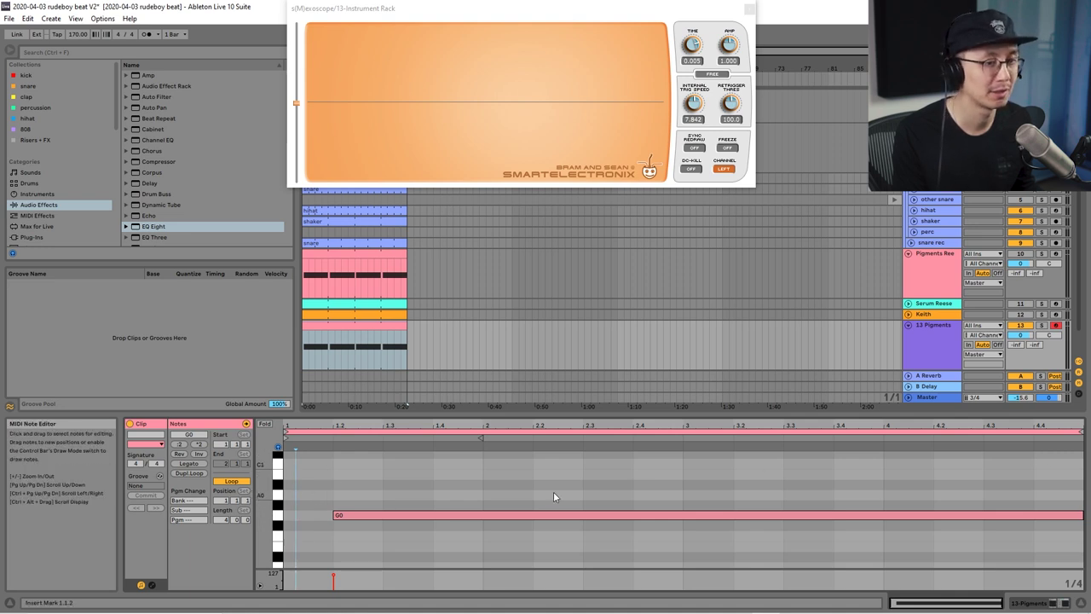
key(shift+Tab)
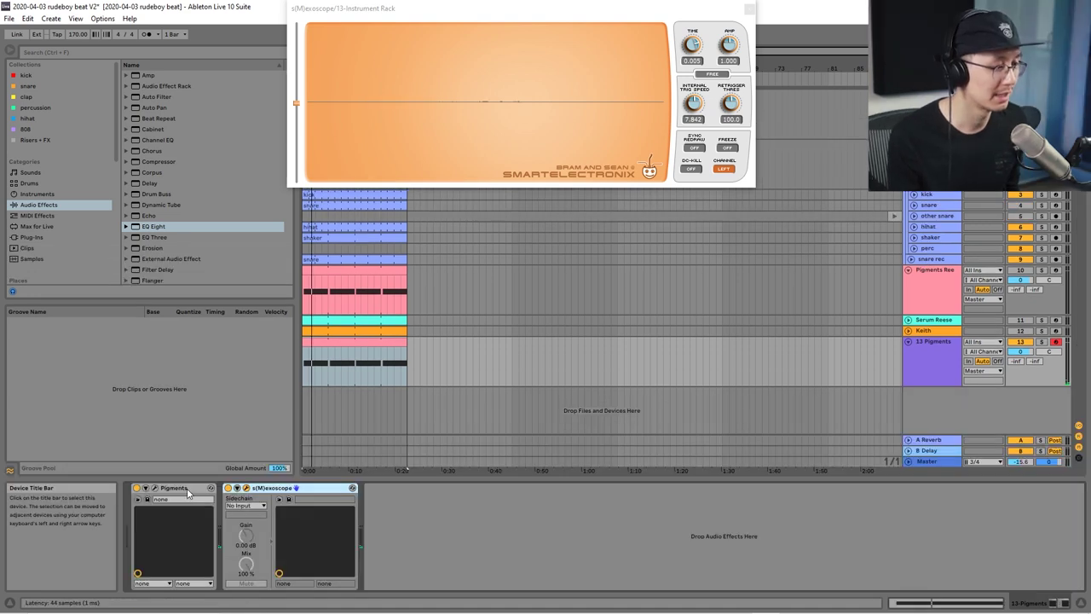
key(space)
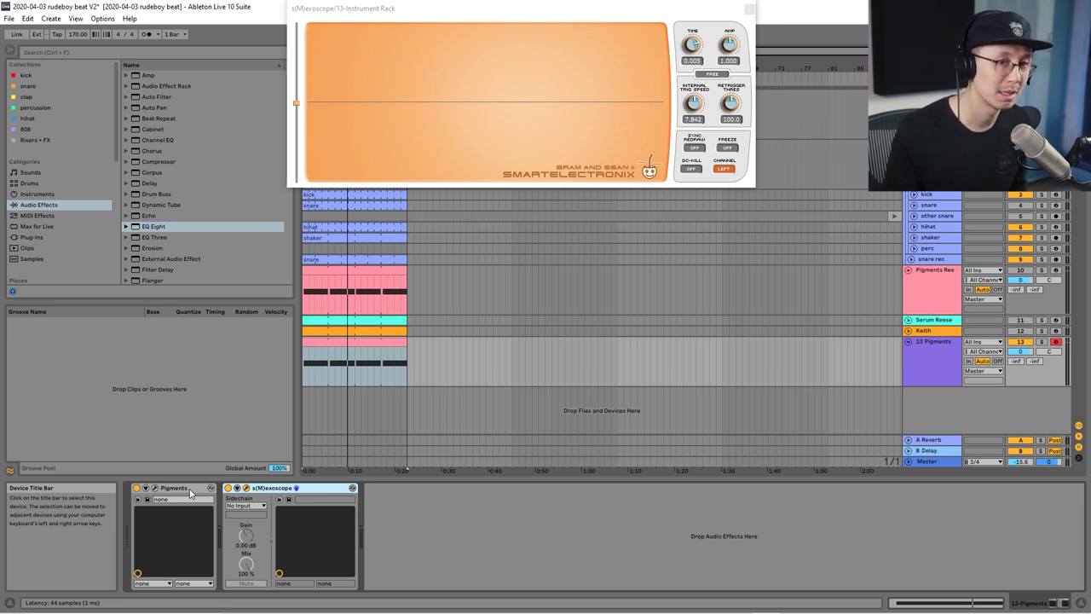
Step: Group the Pigments device on track 13 into an Instrument Rack and show the rack's chain list
click(189, 492)
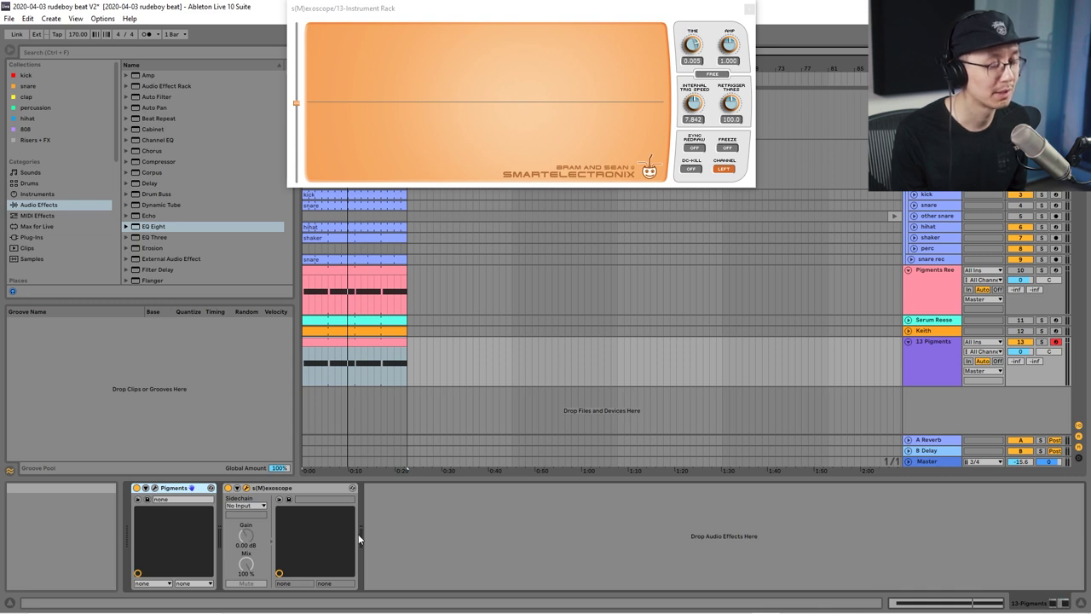
right_click(179, 491)
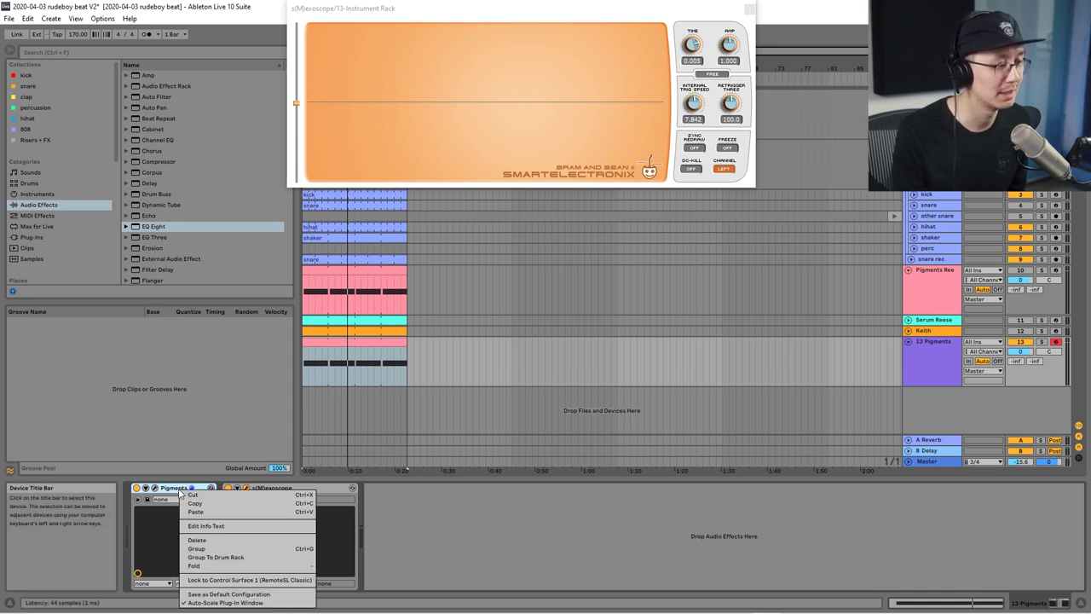
click(209, 549)
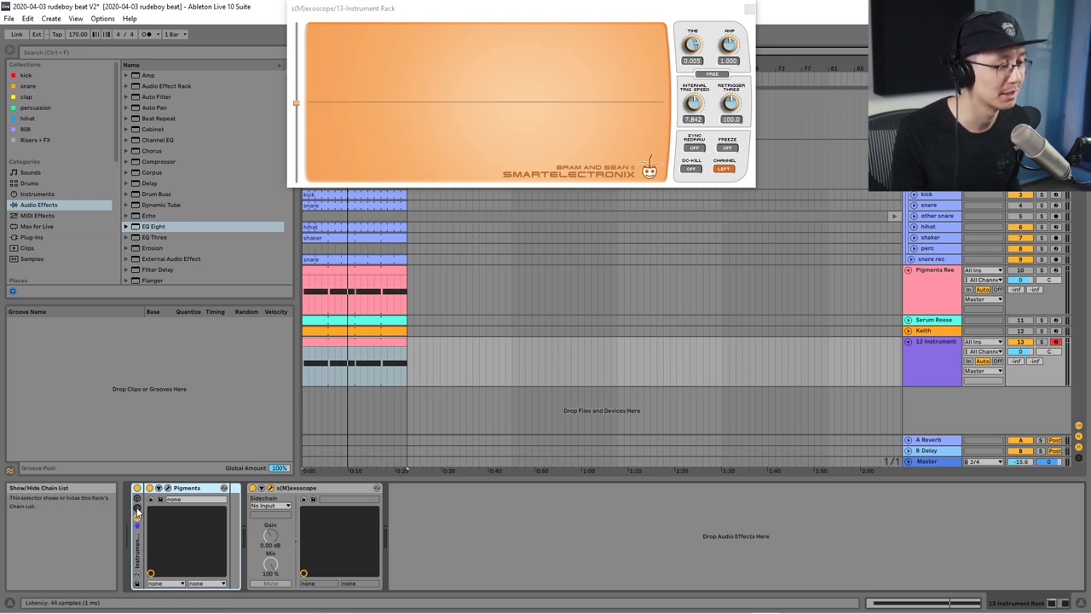
click(137, 511)
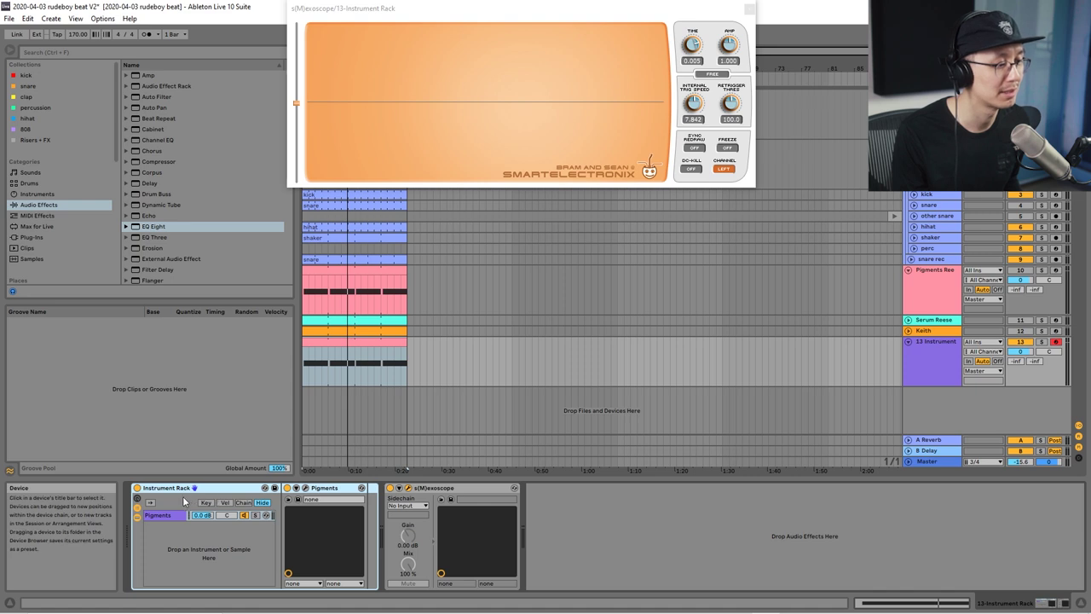
Step: Duplicate the Pigments chain in the rack, rename the copy Sub, and select the original chain
double_click(163, 515)
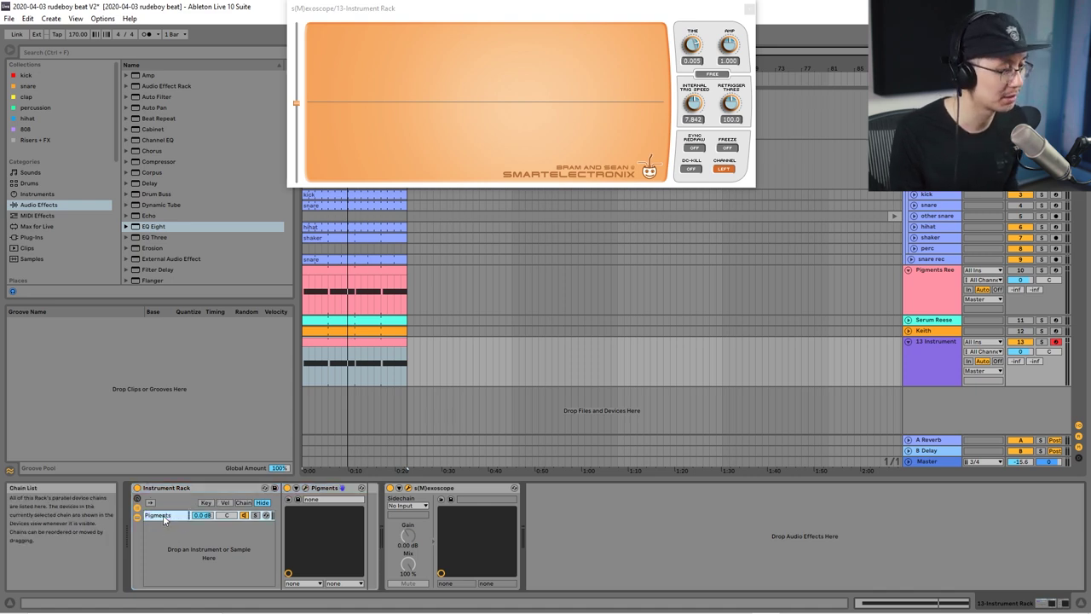
key(ctrl+d)
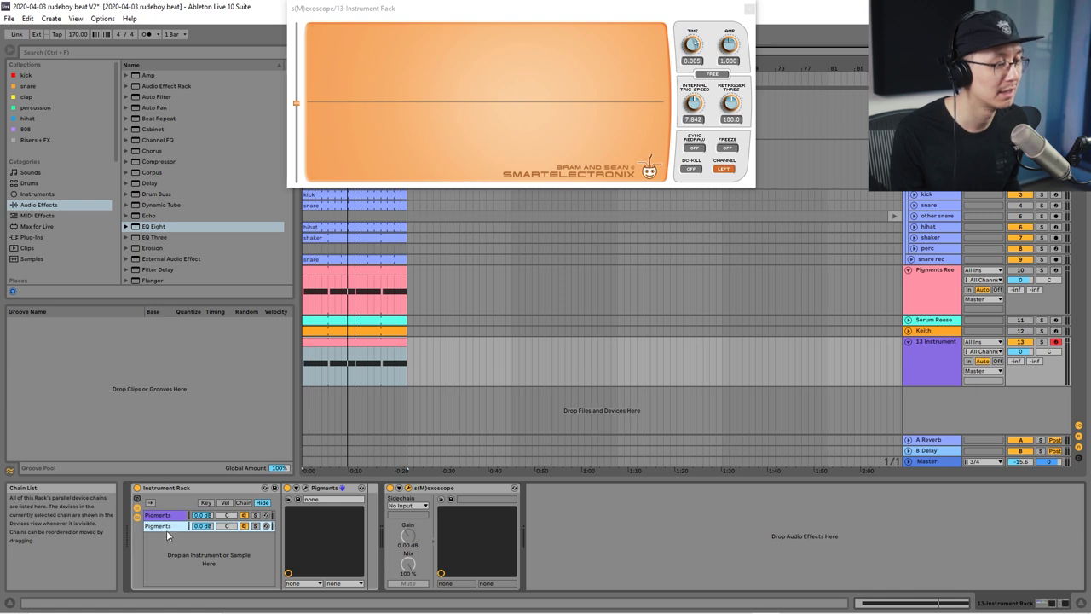
key(ctrl+r)
text(S)
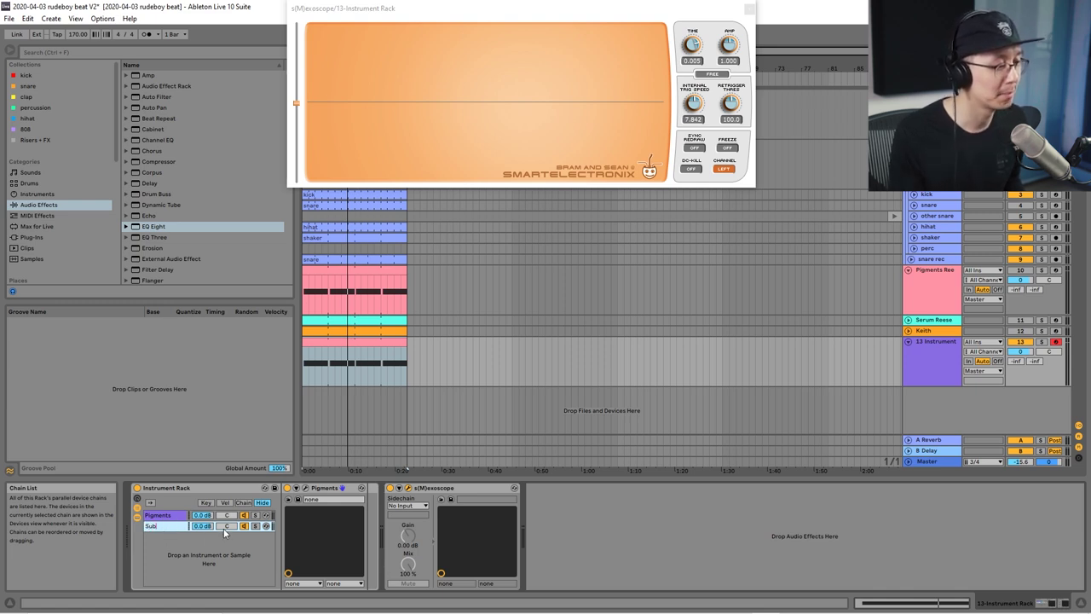
key(Return)
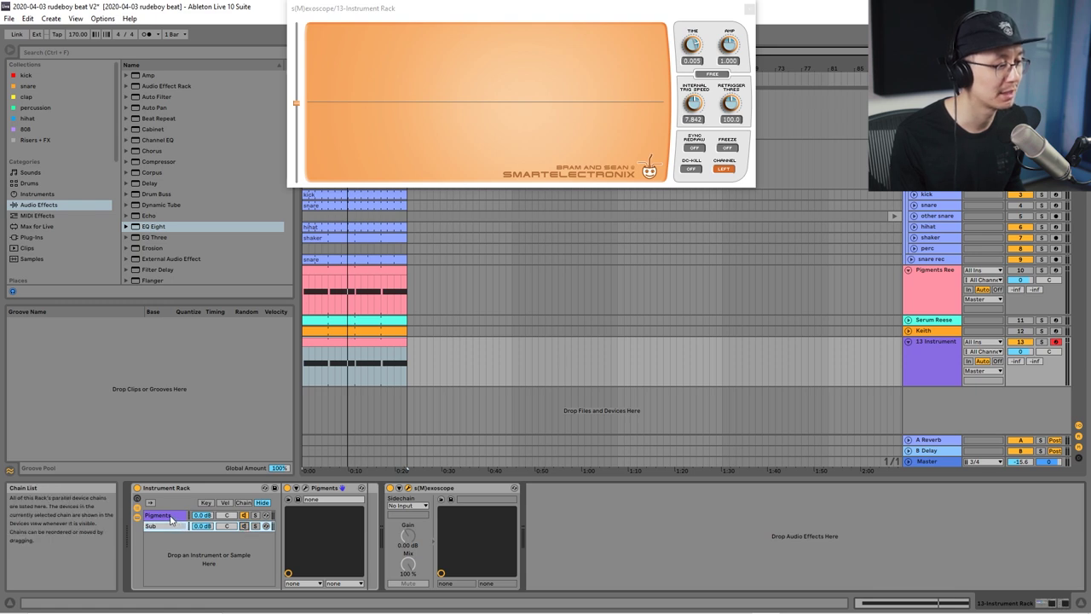
key(Down)
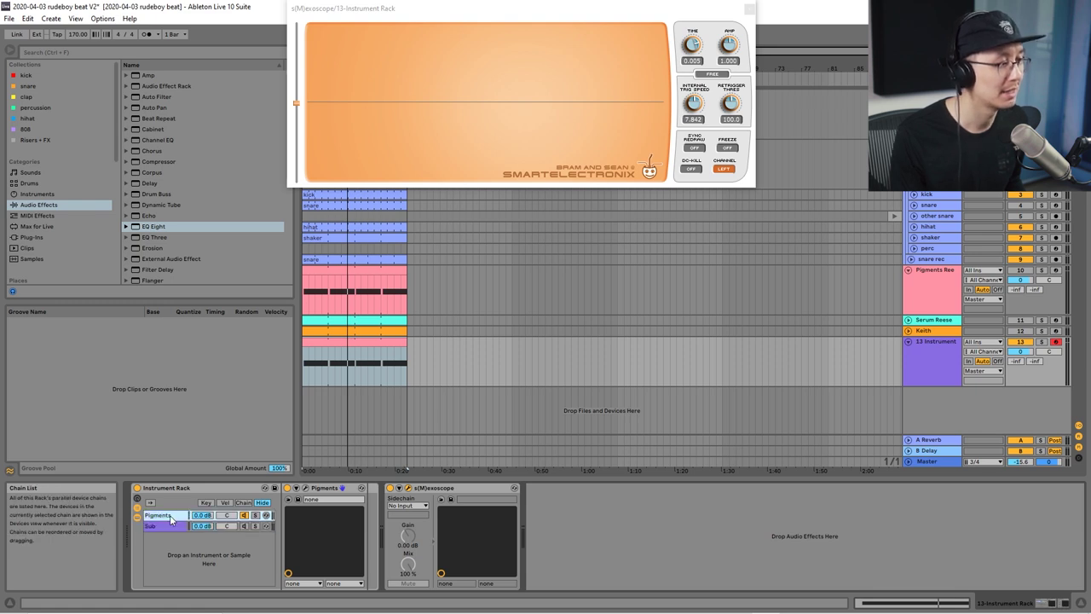
Step: Add an EQ Eight after the Pigments device in the rack's Pigments chain
click(150, 227)
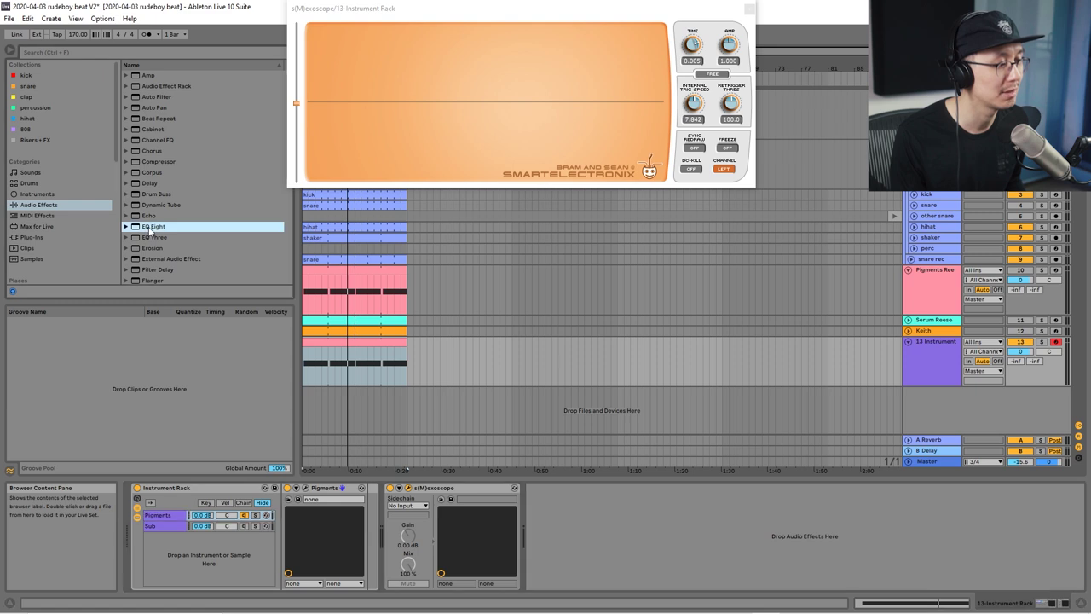
drag(288, 357, 368, 501)
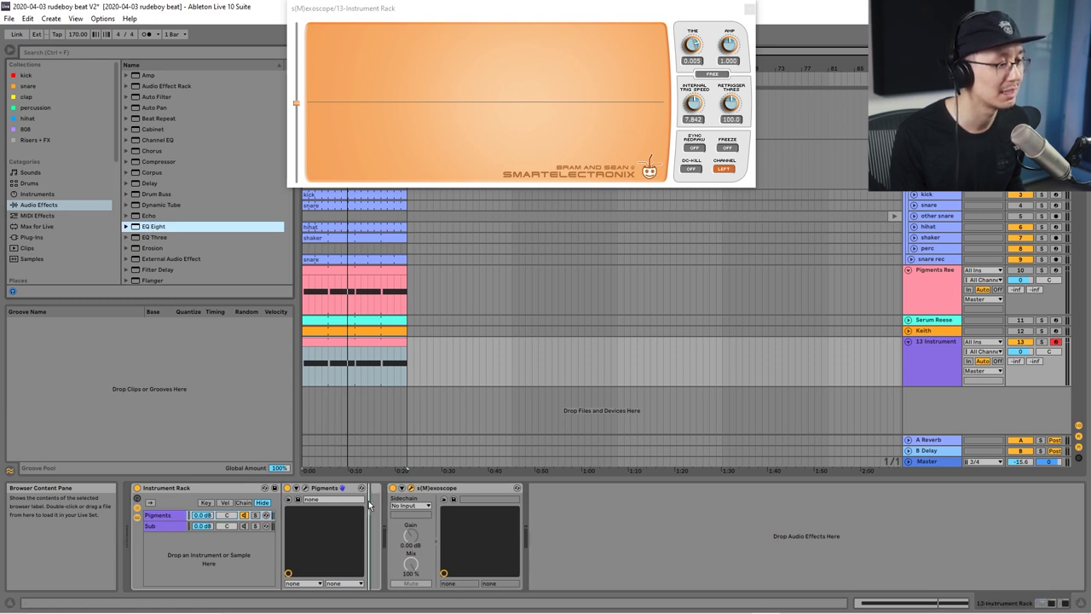
drag(369, 500, 368, 501)
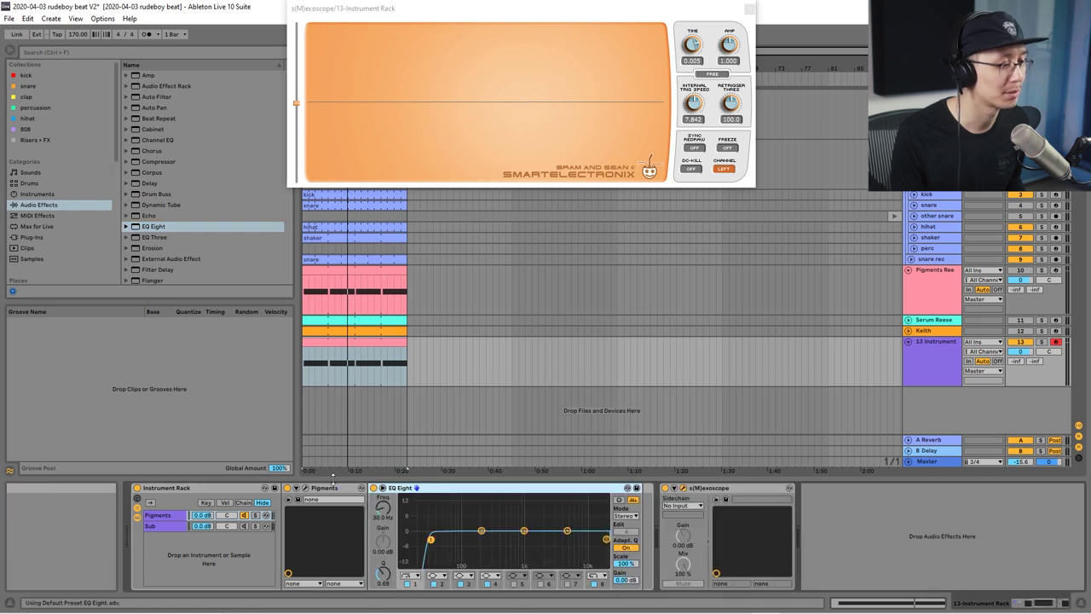
Step: Solo track 13 and set the Pigments chain EQ's low-cut band to 140 Hz during playback
click(1041, 342)
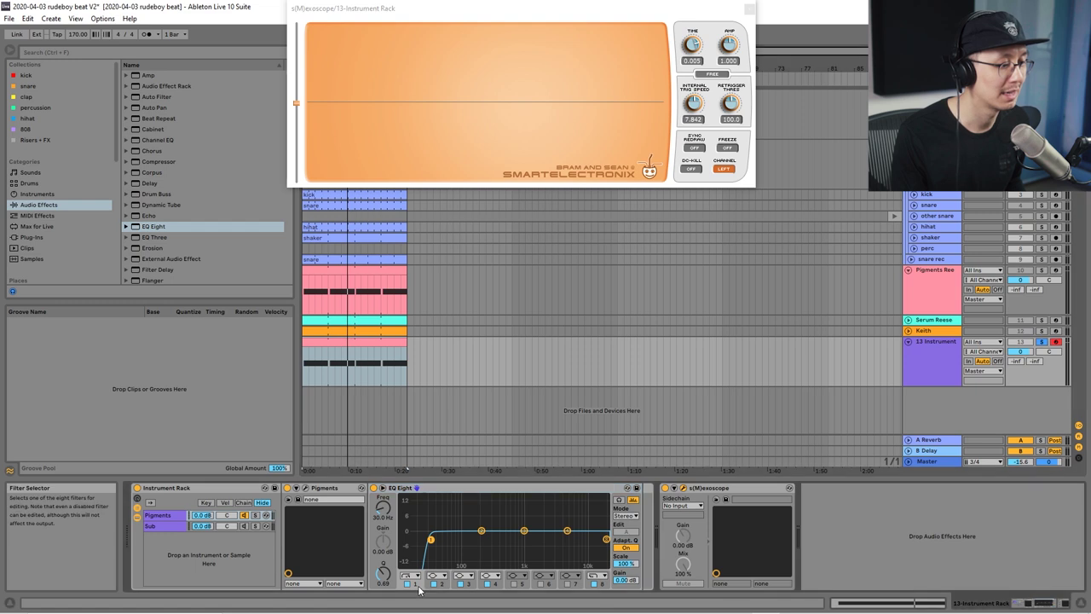
drag(383, 507, 384, 492)
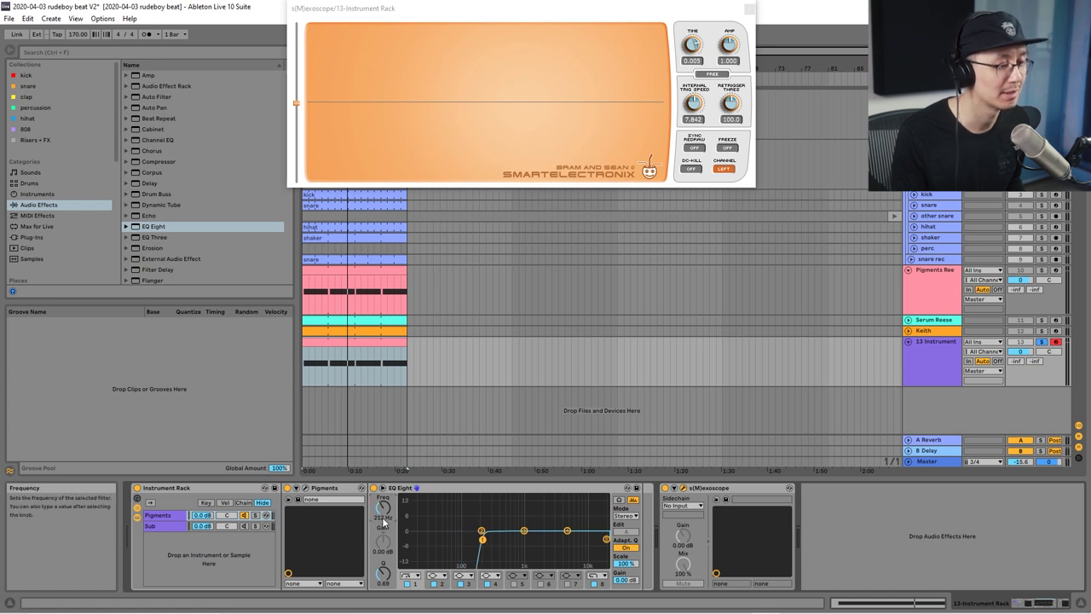
key(space)
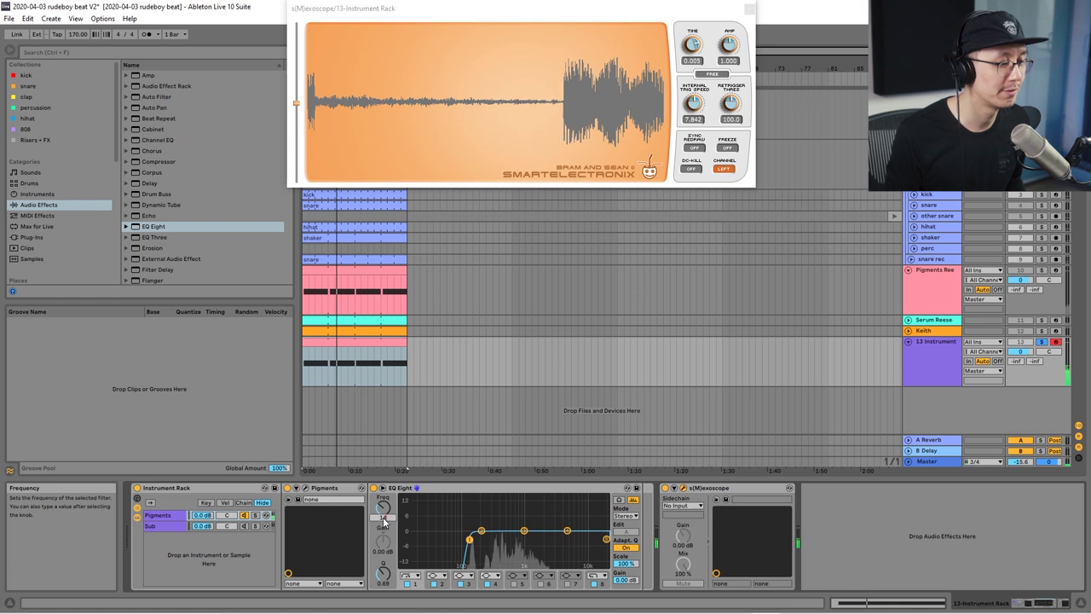
text(0)
key(Return)
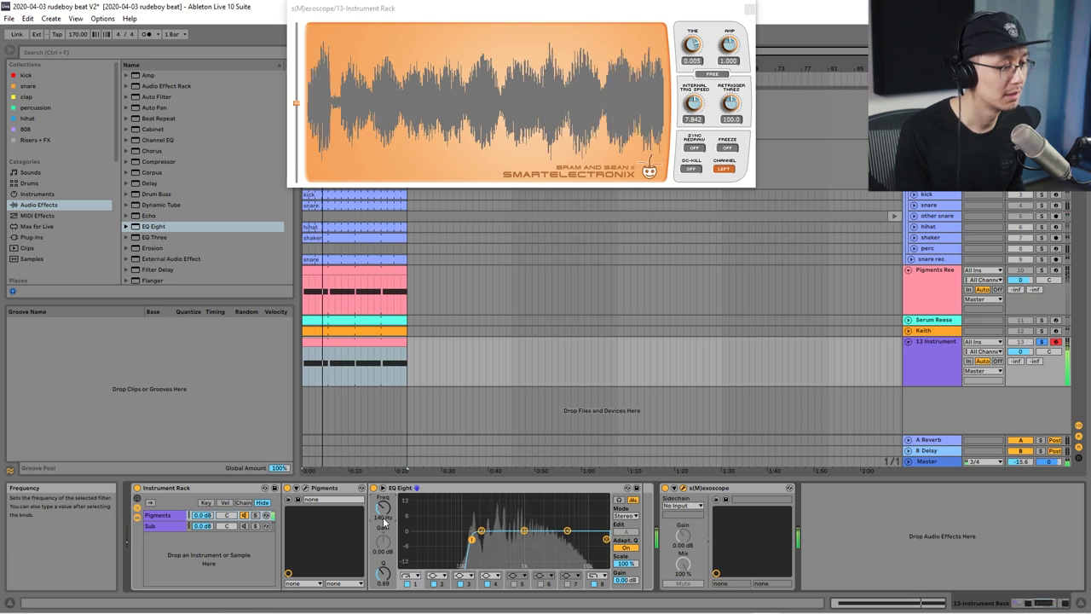
Step: Activate only the Sub chain, open its Pigments instance and bypass the Bus A effects
click(245, 526)
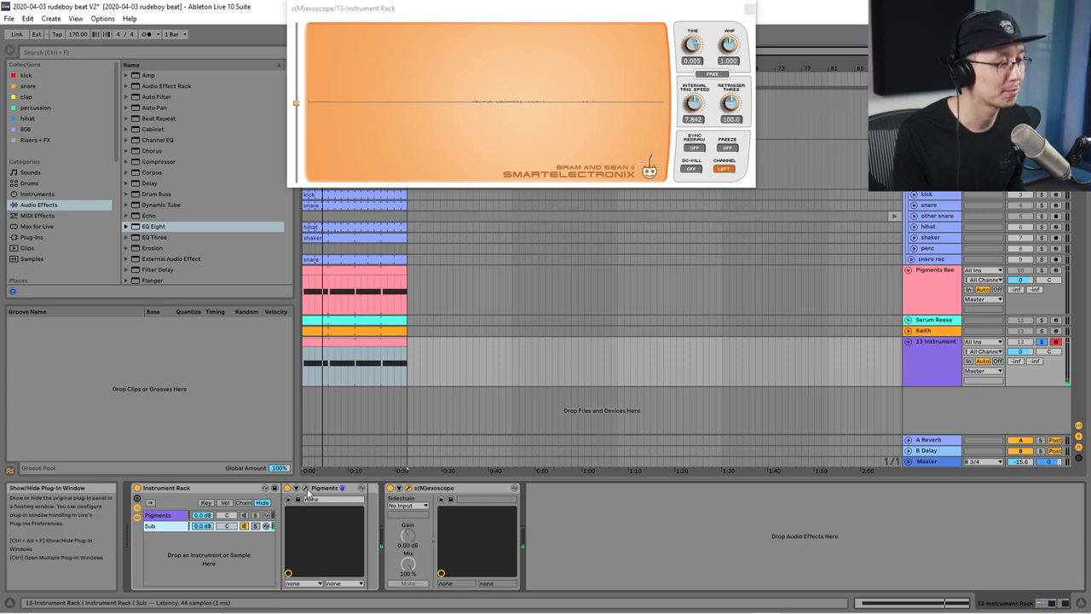
click(306, 487)
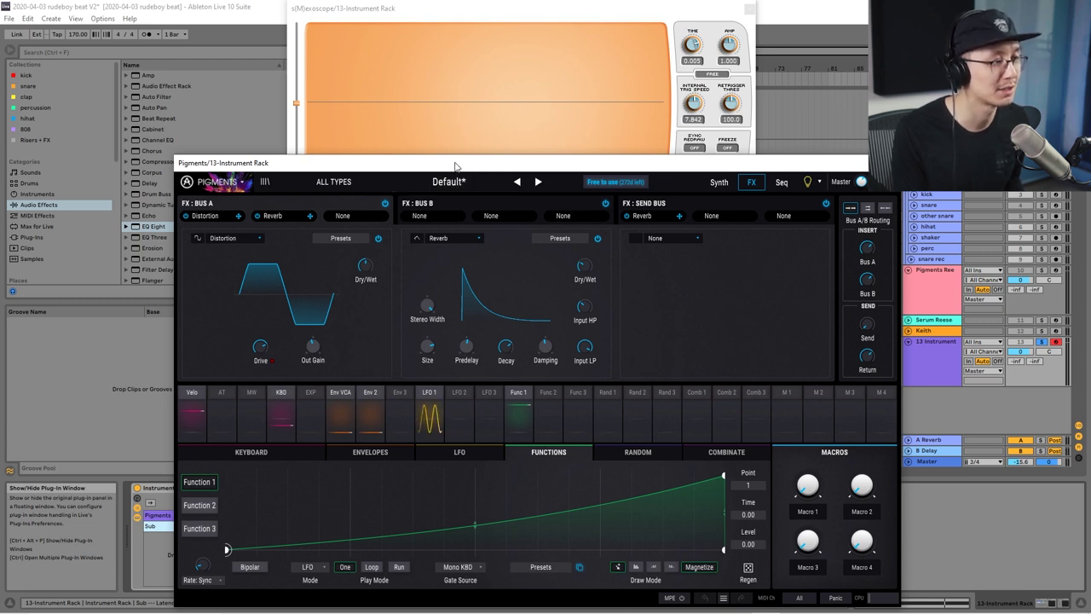
click(188, 216)
click(187, 217)
click(187, 216)
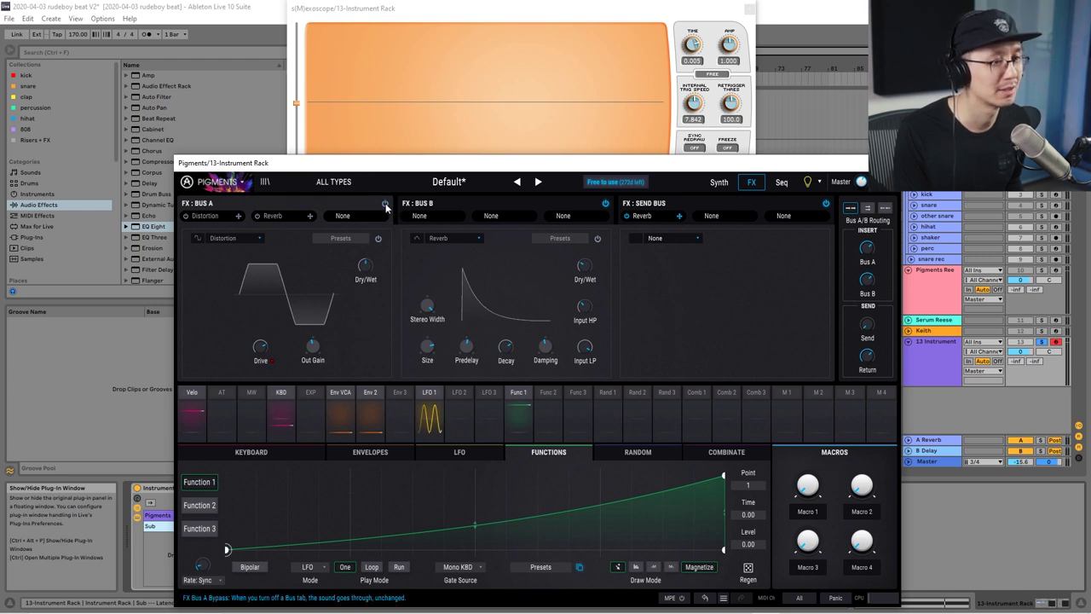
Step: On the Sub patch's Engine 1, reduce the unison voices to the minimum and reset the frequency modulation amount to zero
click(716, 182)
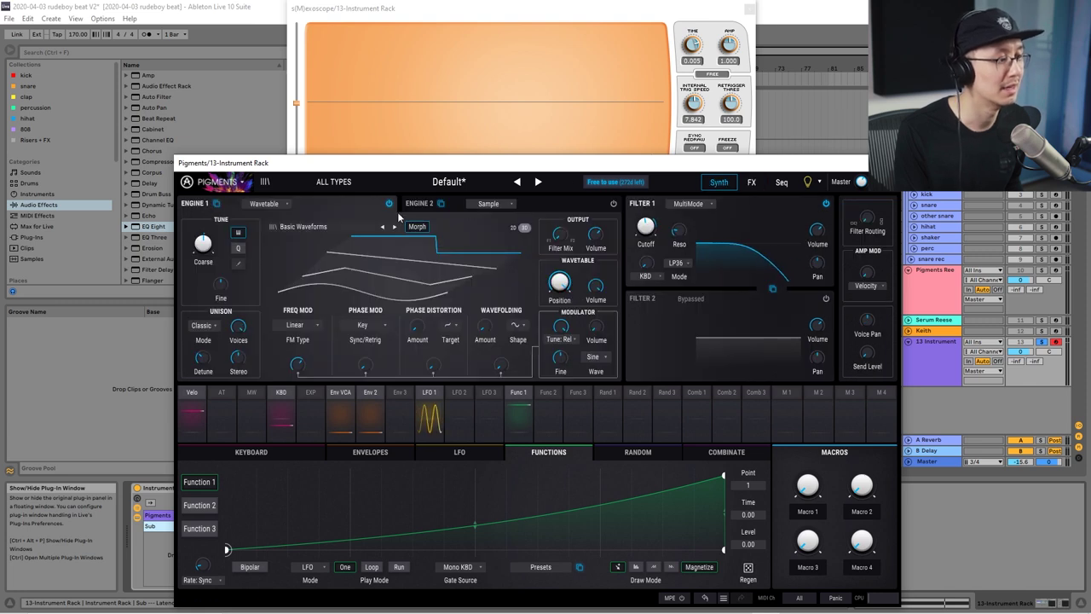
mouse_move(242, 337)
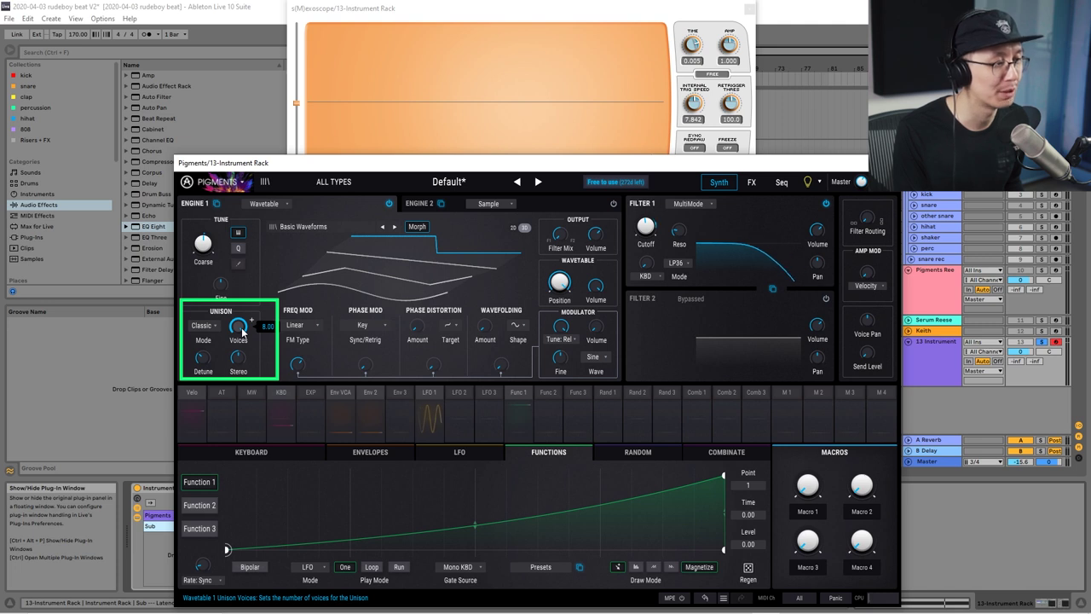
drag(243, 332, 242, 375)
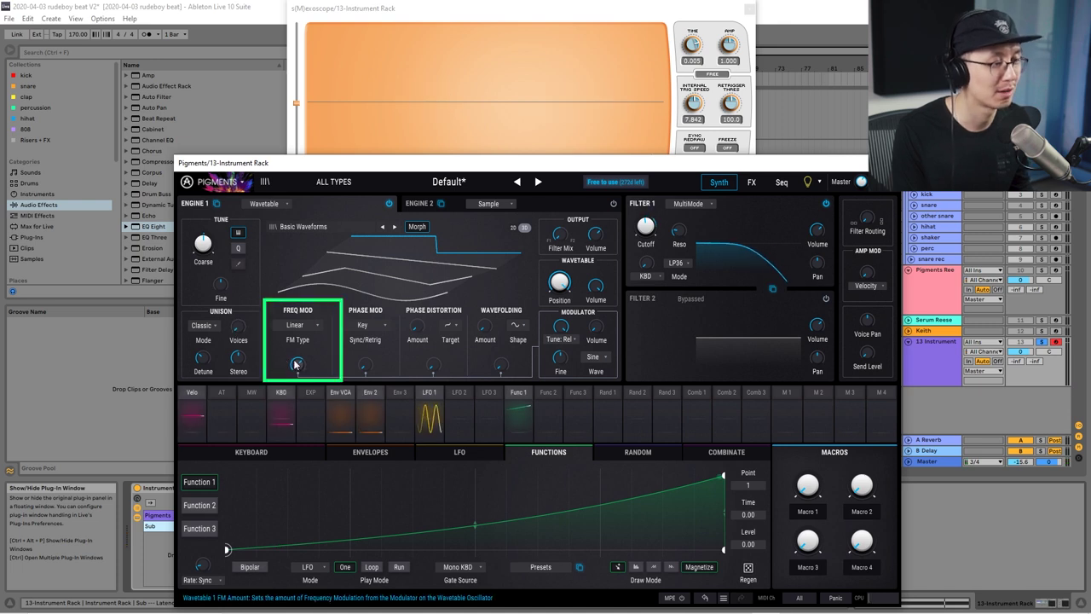
mouse_move(299, 365)
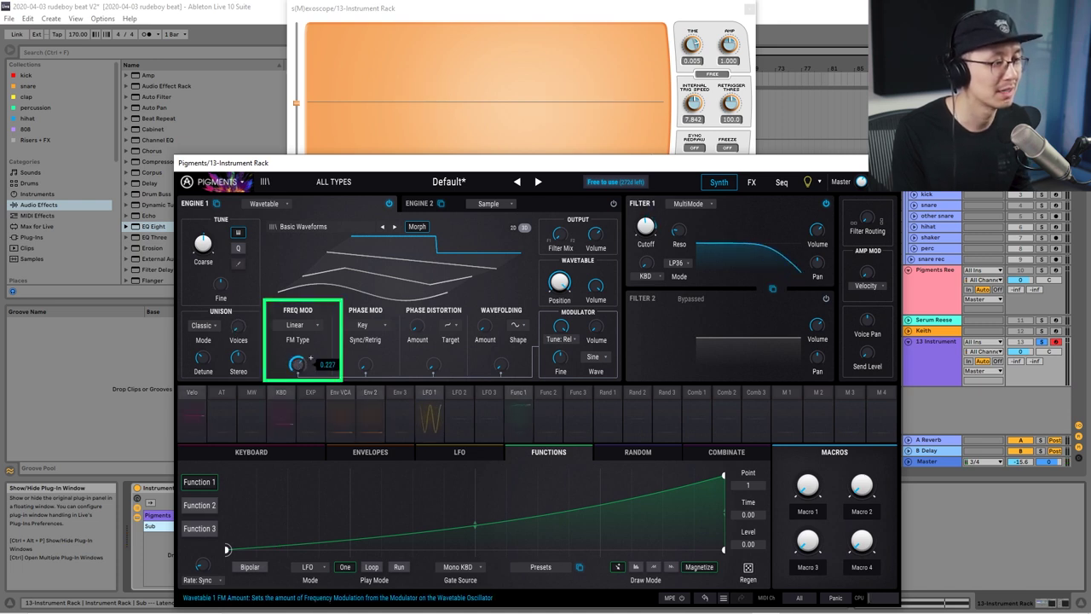
double_click(290, 363)
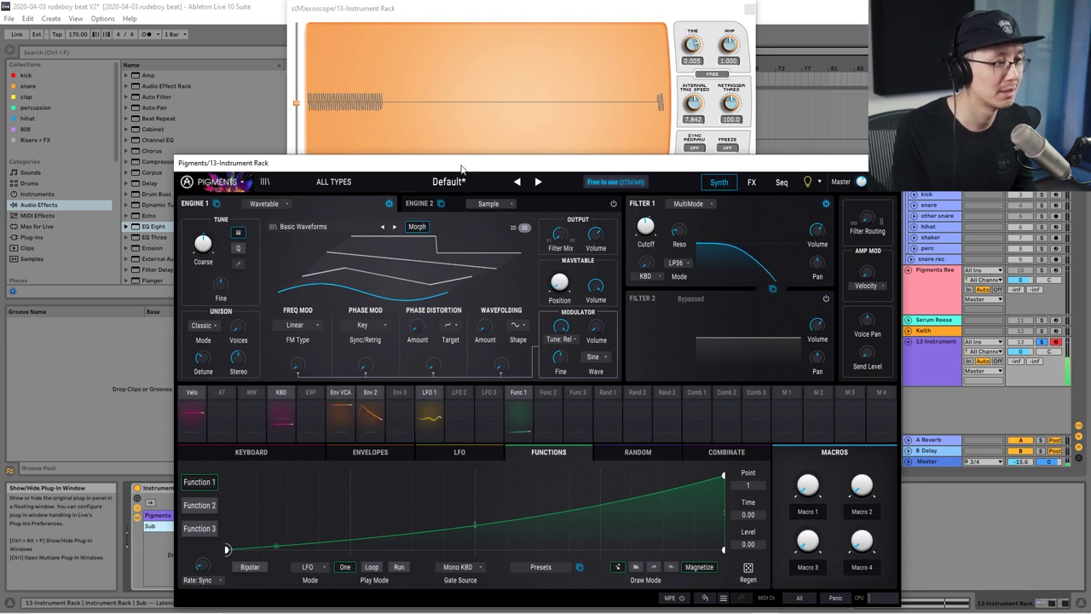
Step: Audition the sub patch, reactivate the Pigments chain alongside Sub and close the Pigments window
drag(461, 167, 647, 67)
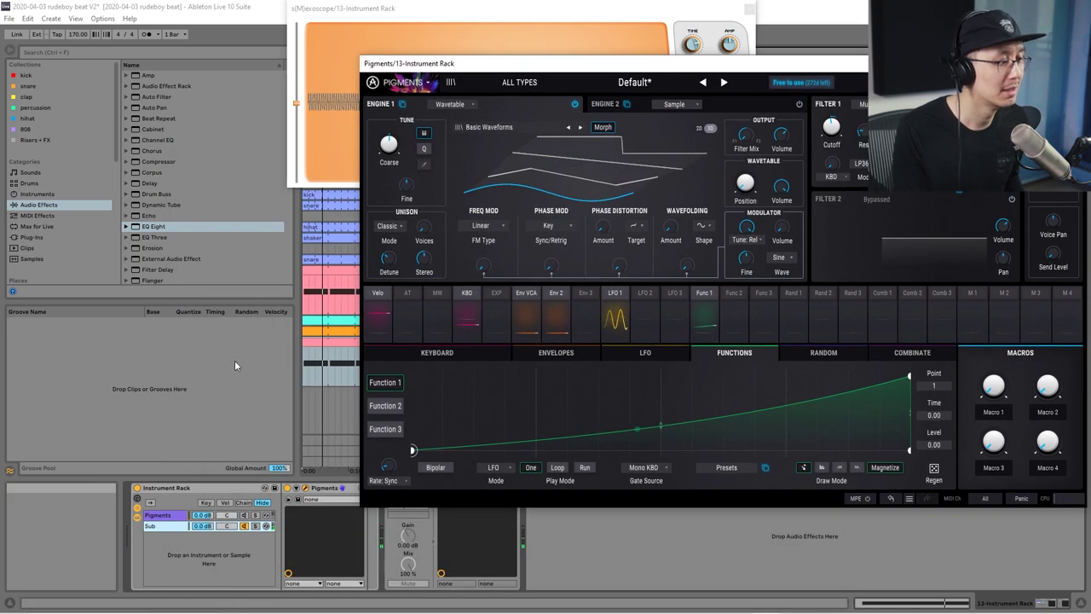
click(331, 358)
drag(456, 66, 156, 168)
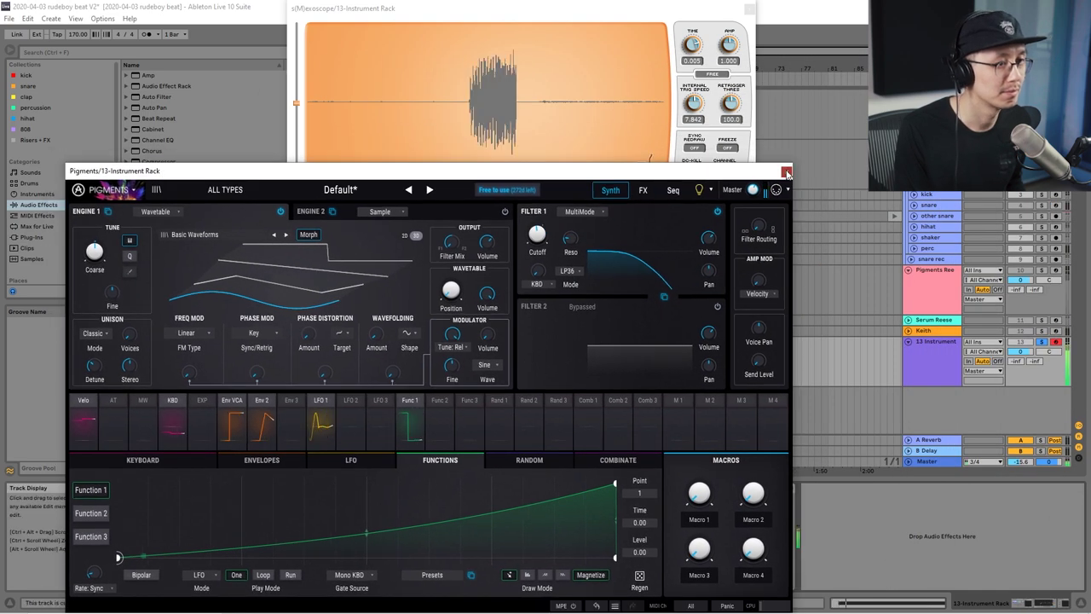
click(417, 427)
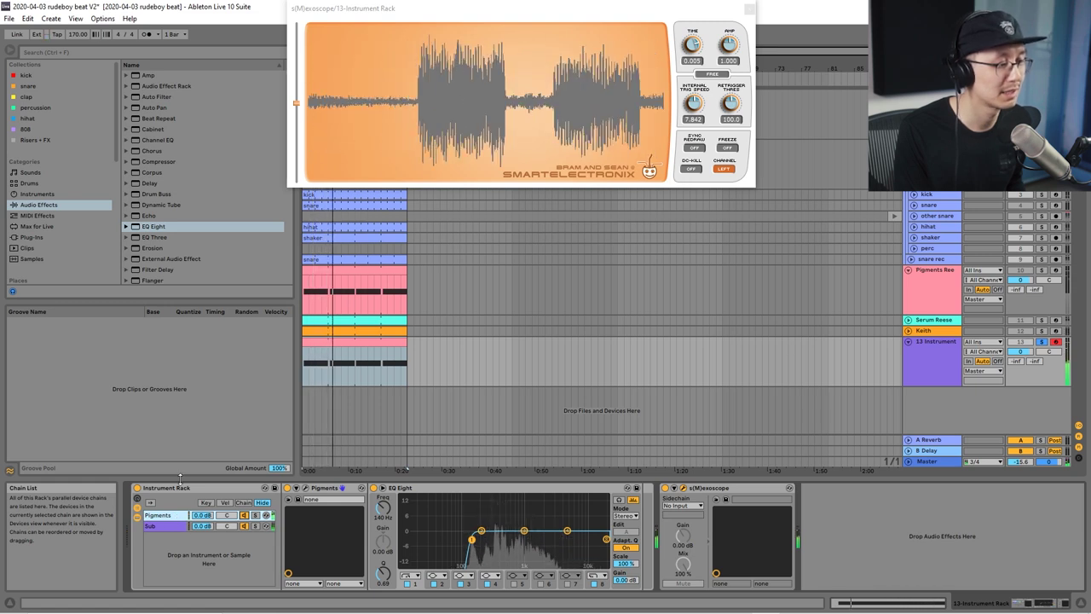
Step: Lower the Filter 1 cutoff in the Sub chain's Pigments instance during playback and close its window
click(159, 514)
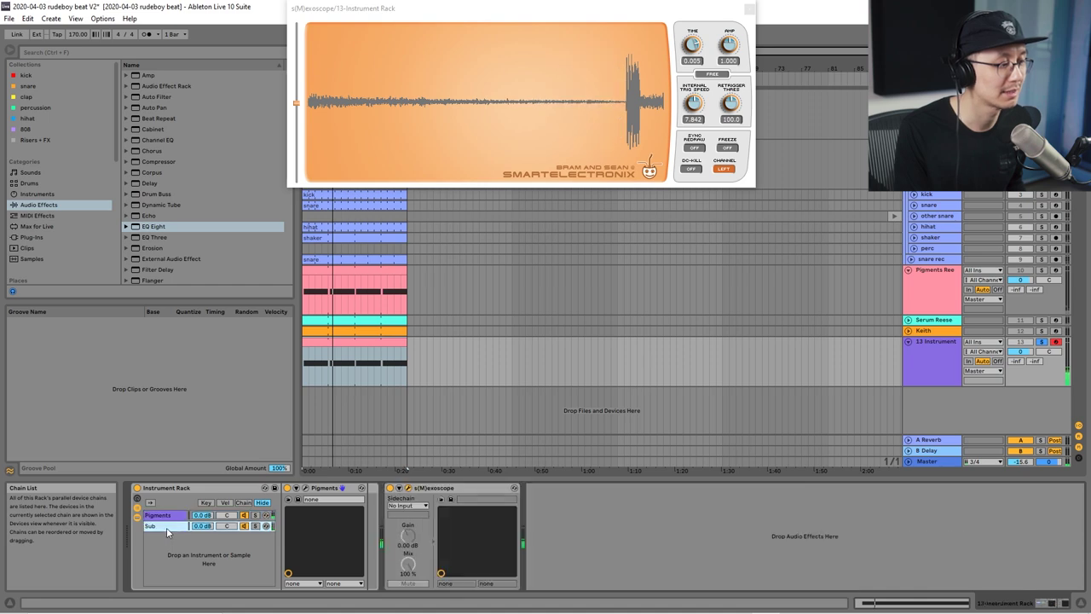
click(305, 490)
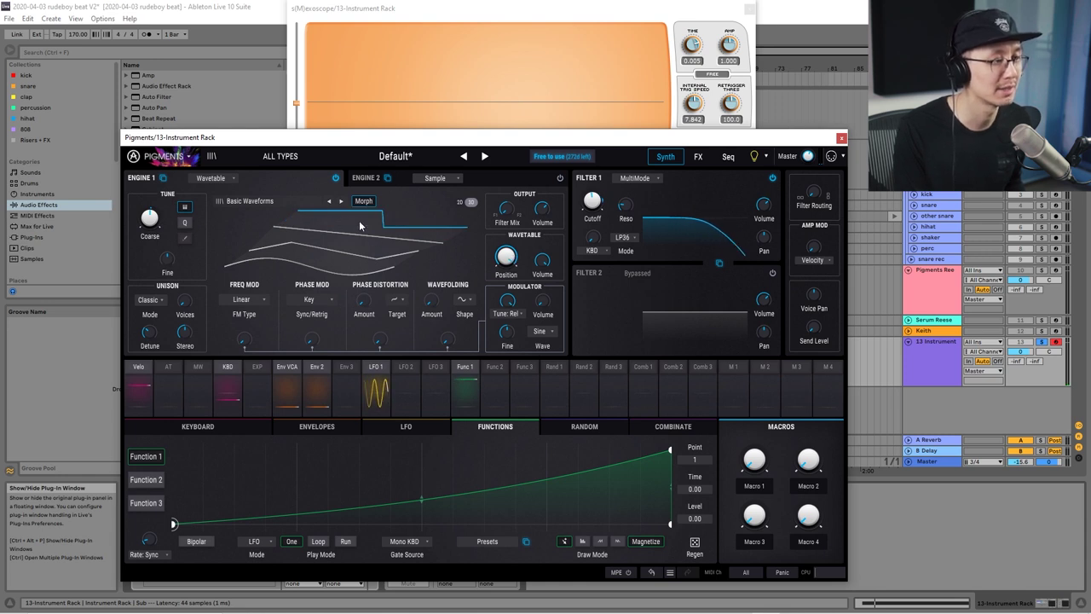
mouse_move(594, 199)
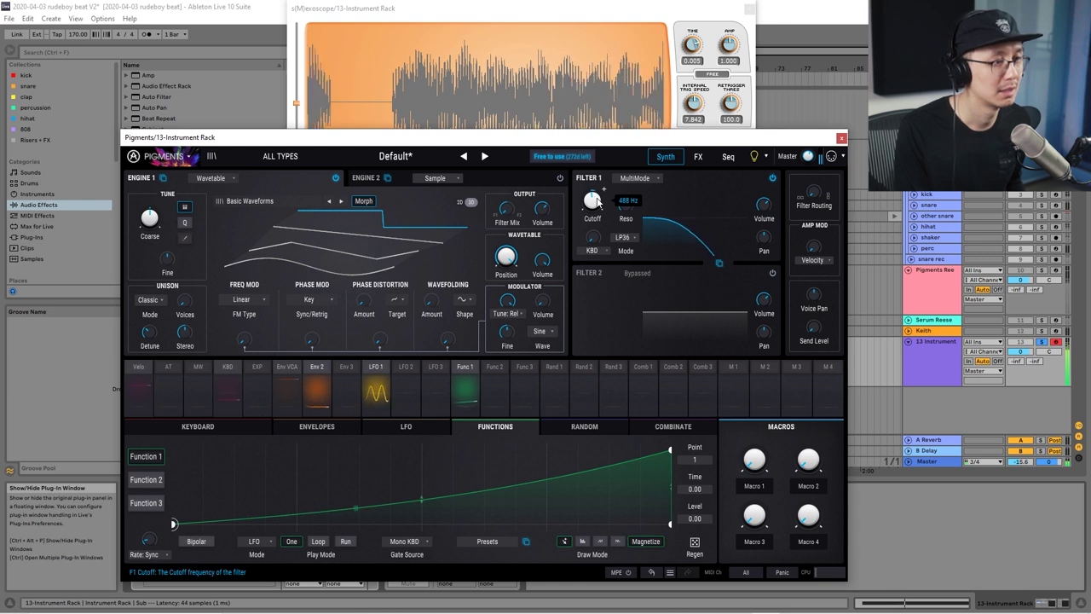
drag(599, 203, 599, 239)
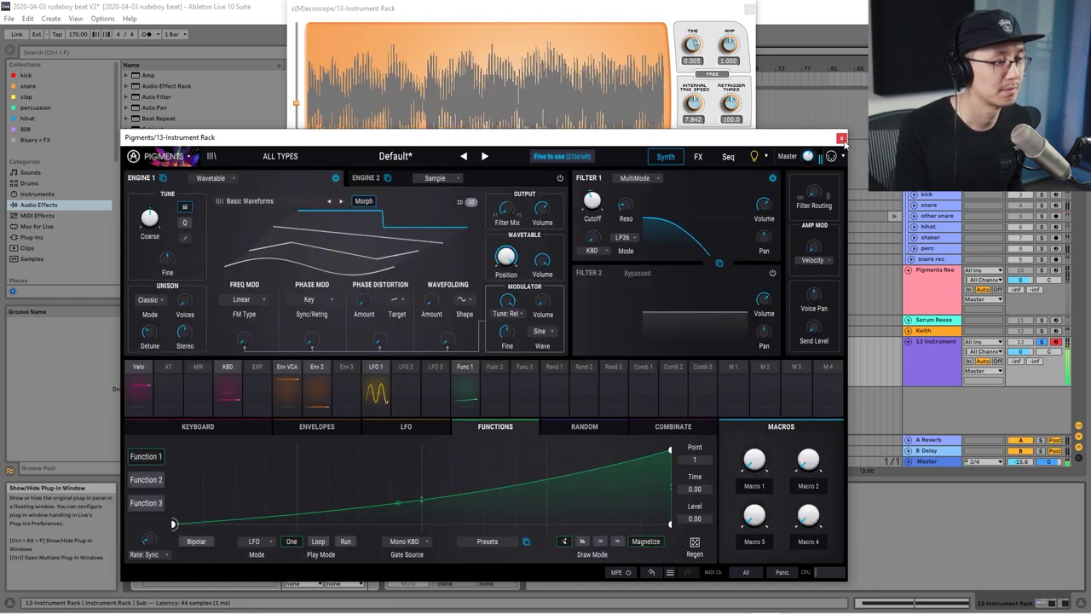
click(841, 138)
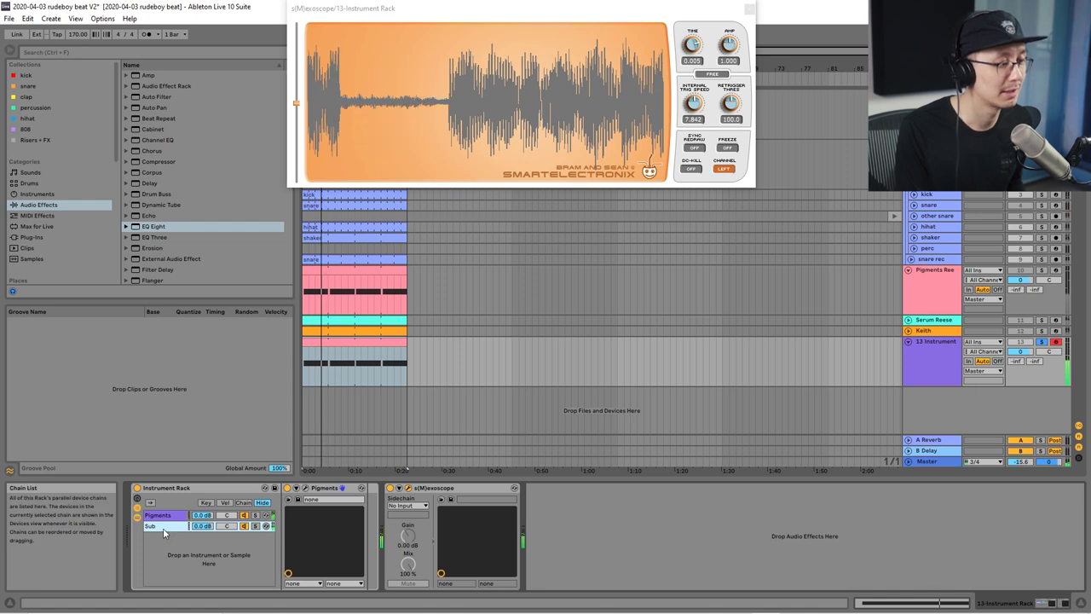
Step: Add an EQ Eight after Pigments in the Sub chain and boost band 2 by 1.00 dB at 52.7 Hz
drag(156, 228, 371, 529)
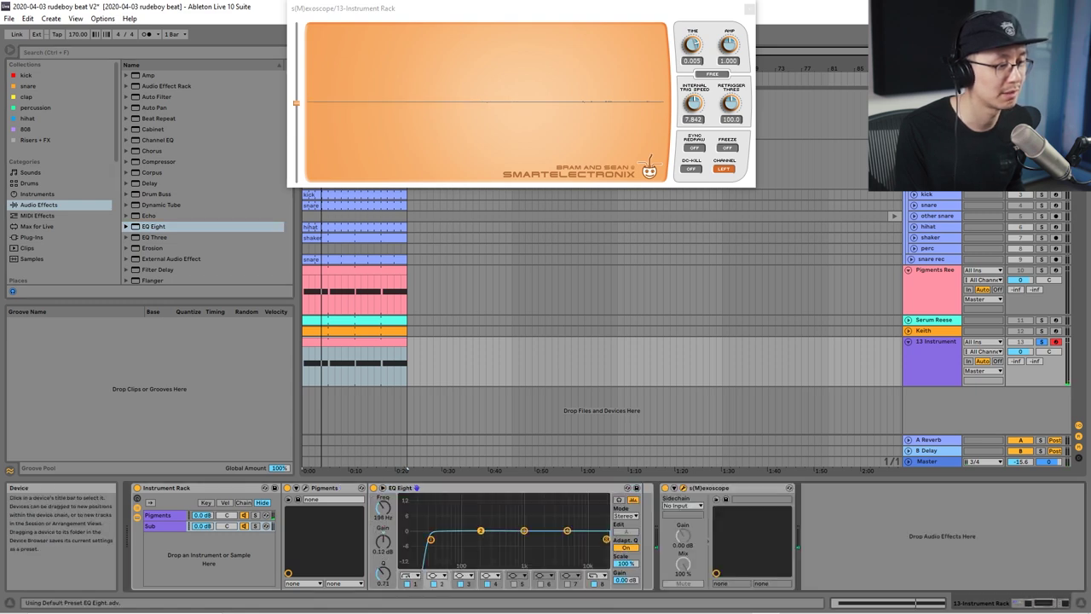
mouse_move(446, 531)
mouse_down()
mouse_move(436, 528)
mouse_move(439, 511)
mouse_up()
key(space)
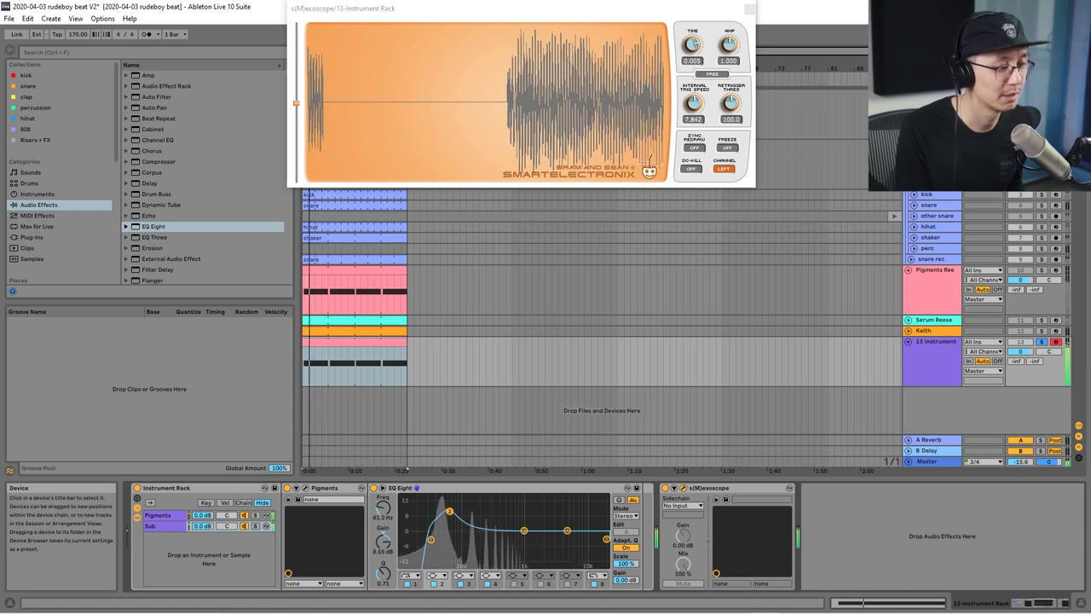
drag(384, 537, 386, 558)
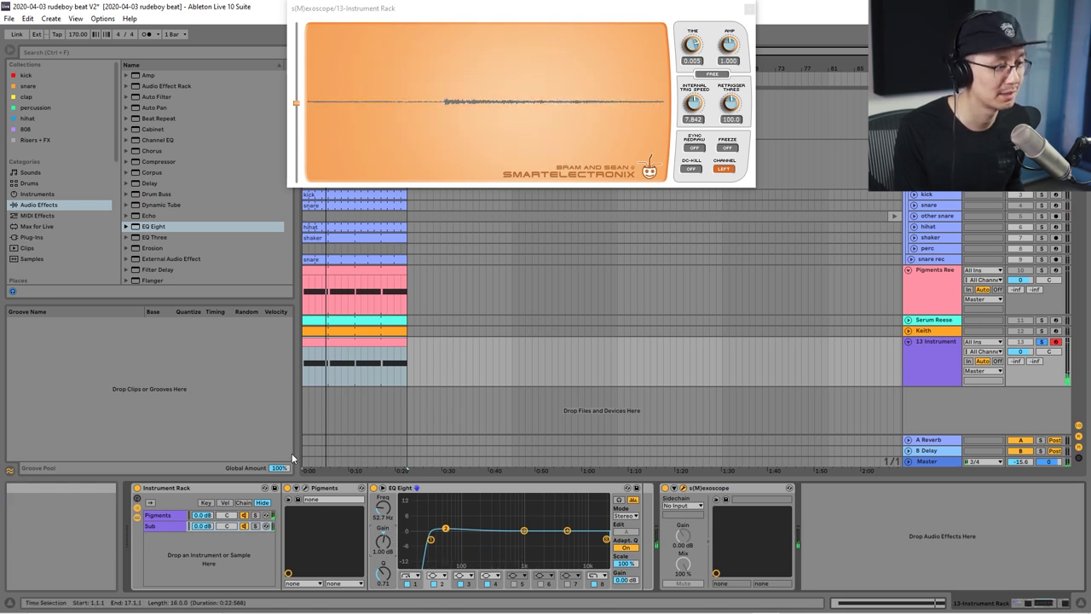
Step: Unsolo track 13 to hear the bass with the full beat, and reopen the Sub chain's Pigments window
click(1041, 342)
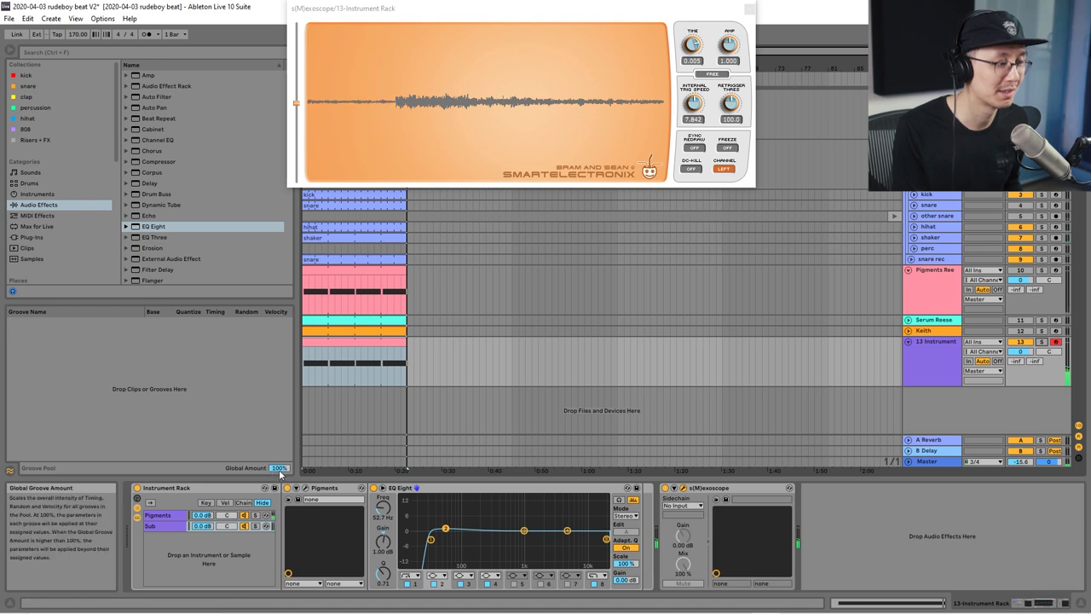
click(290, 499)
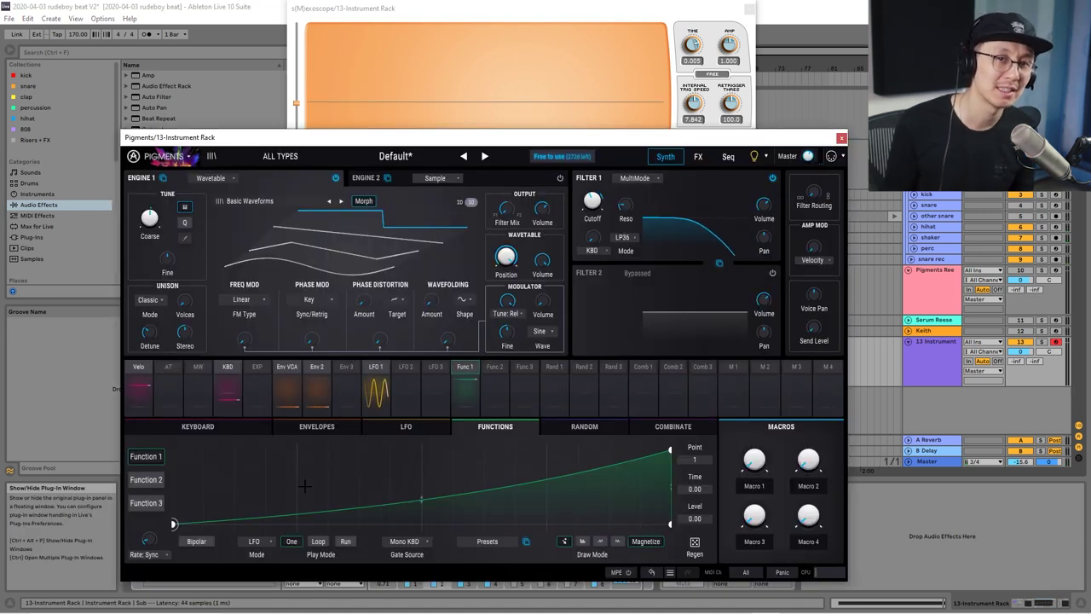